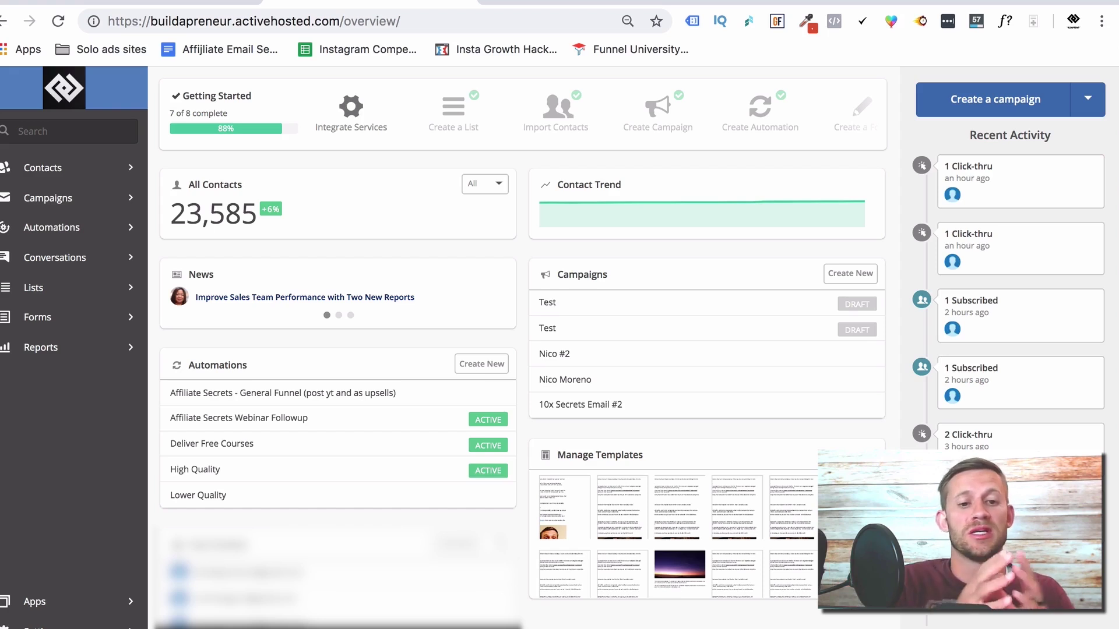
- Go to buildapreneur.com/free in a new browser tab and open the Email Automation Explosion course
left_click(496, 2)
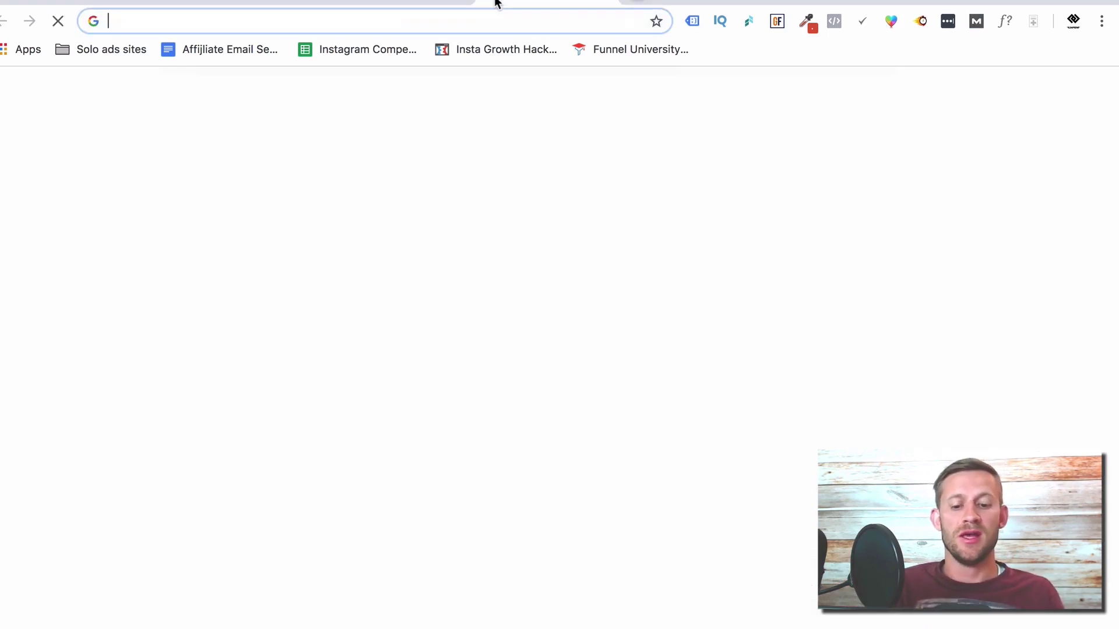
type("buildapreneur.com/free")
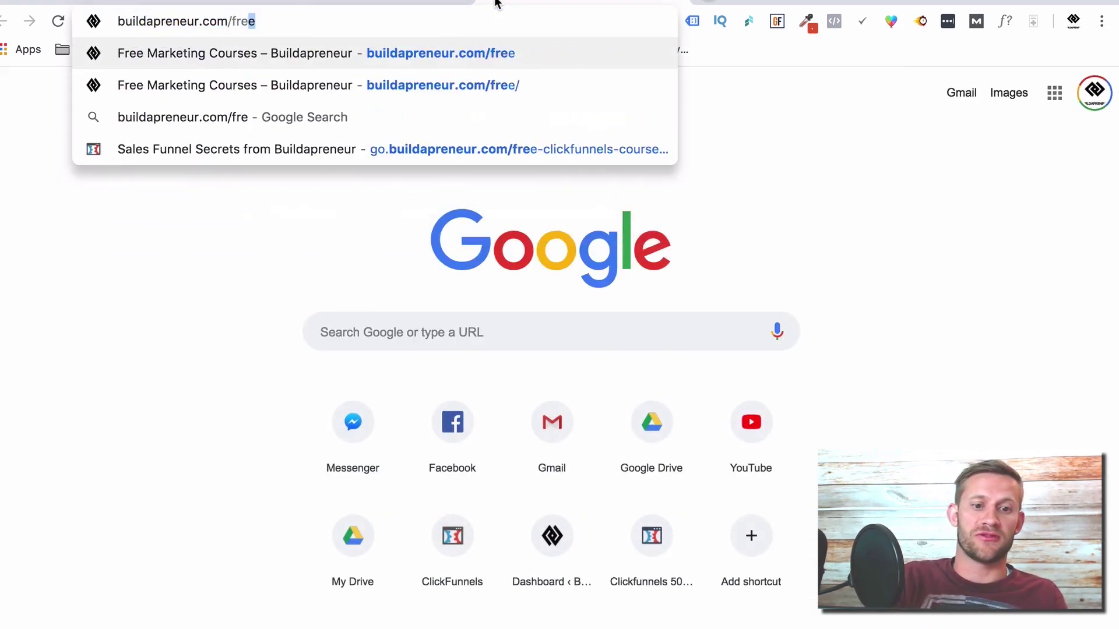
key("Return")
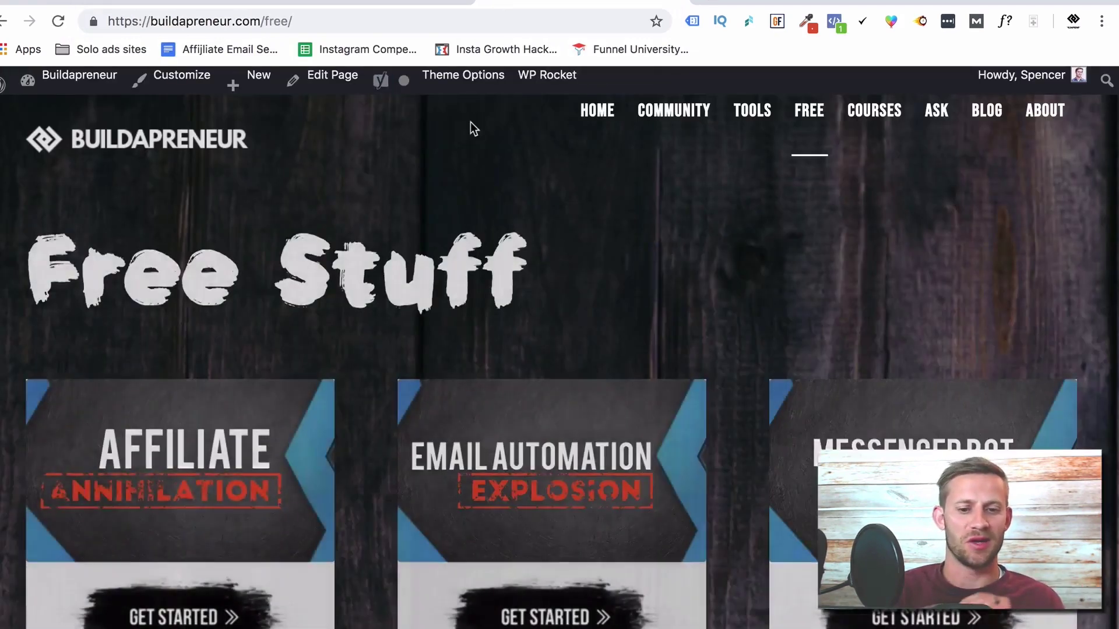
scroll(404, 303, "down", 3)
left_click(517, 468)
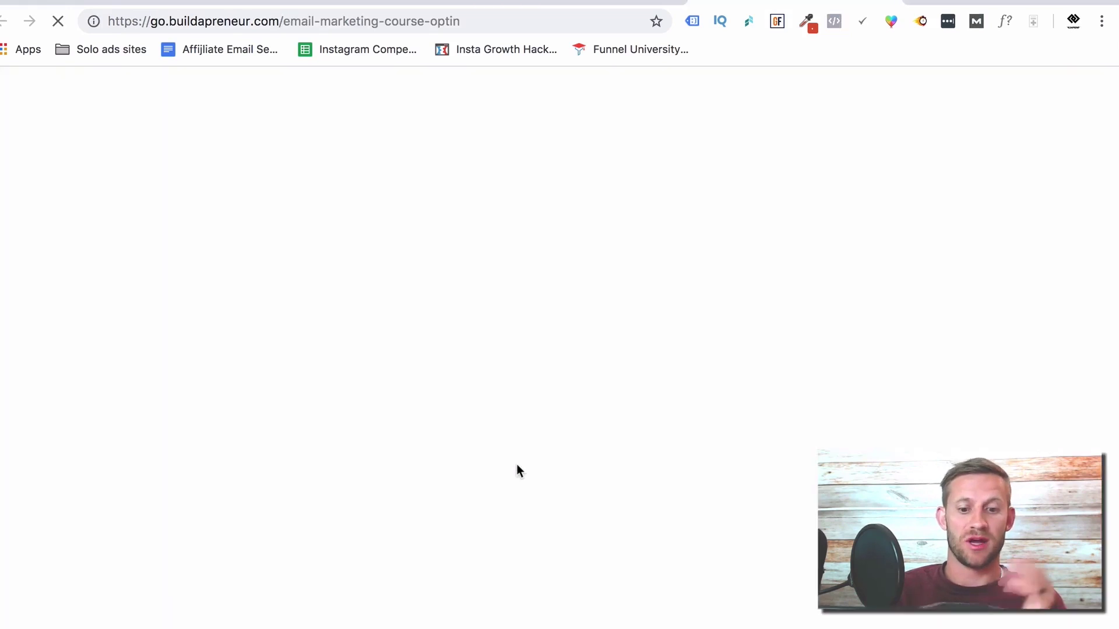
- View the free course's sign-up form on the email marketing opt-in page, then close it without submitting
scroll(487, 583, "down", 1)
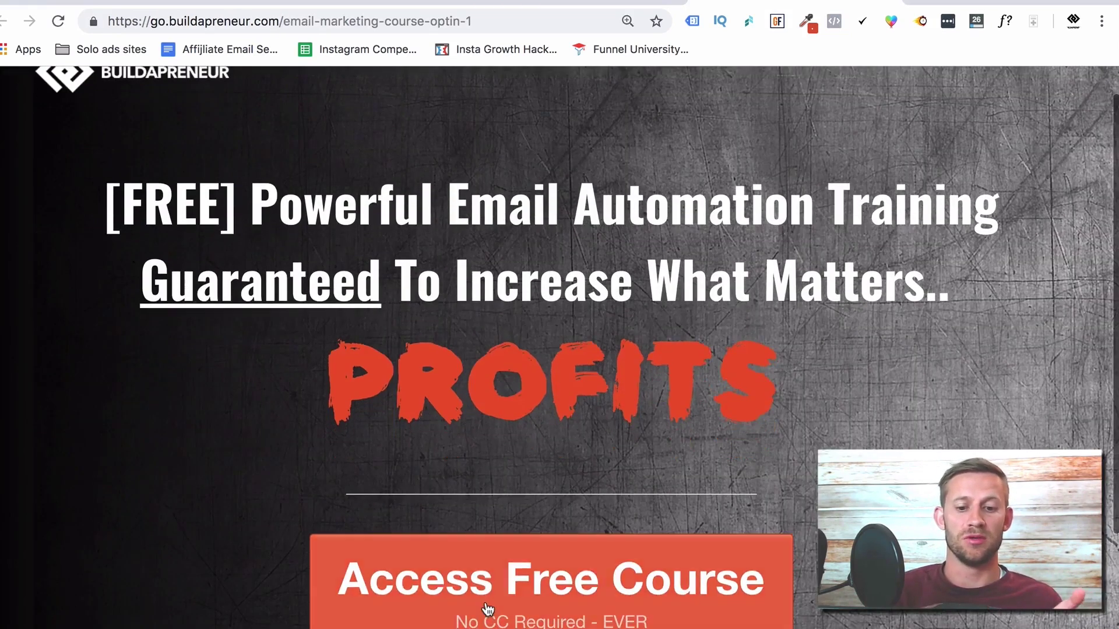
left_click(487, 605)
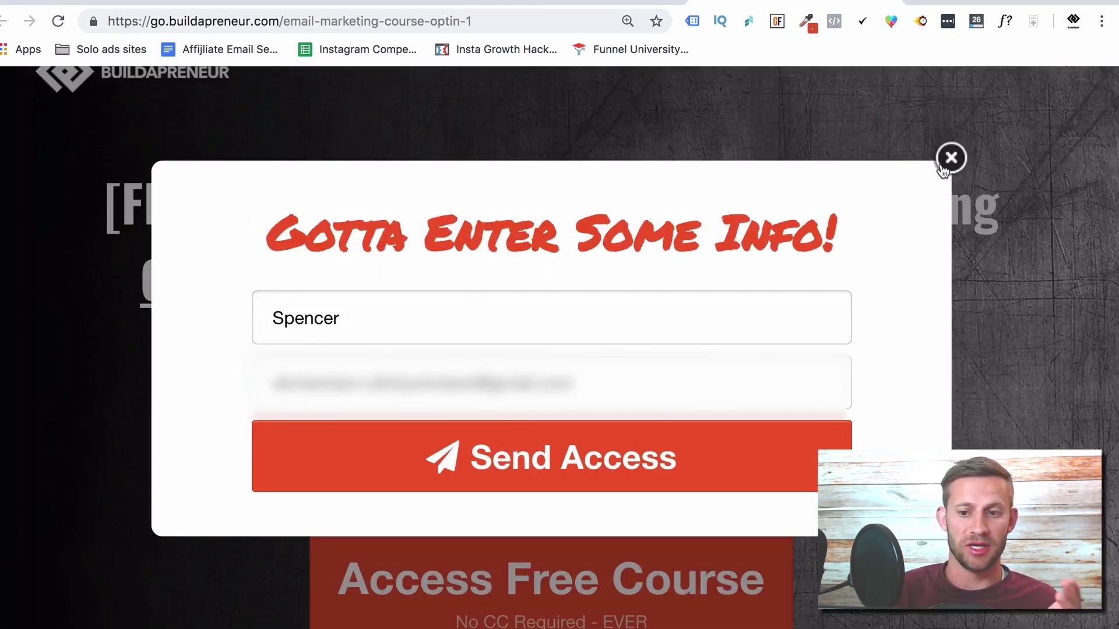
left_click(949, 159)
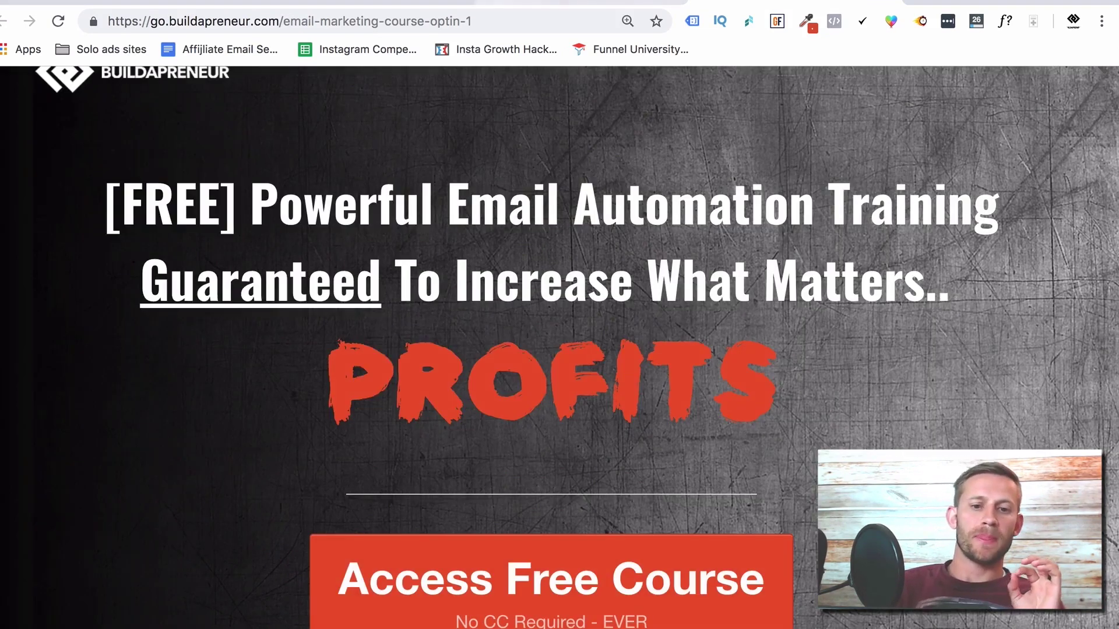
left_click(367, 2)
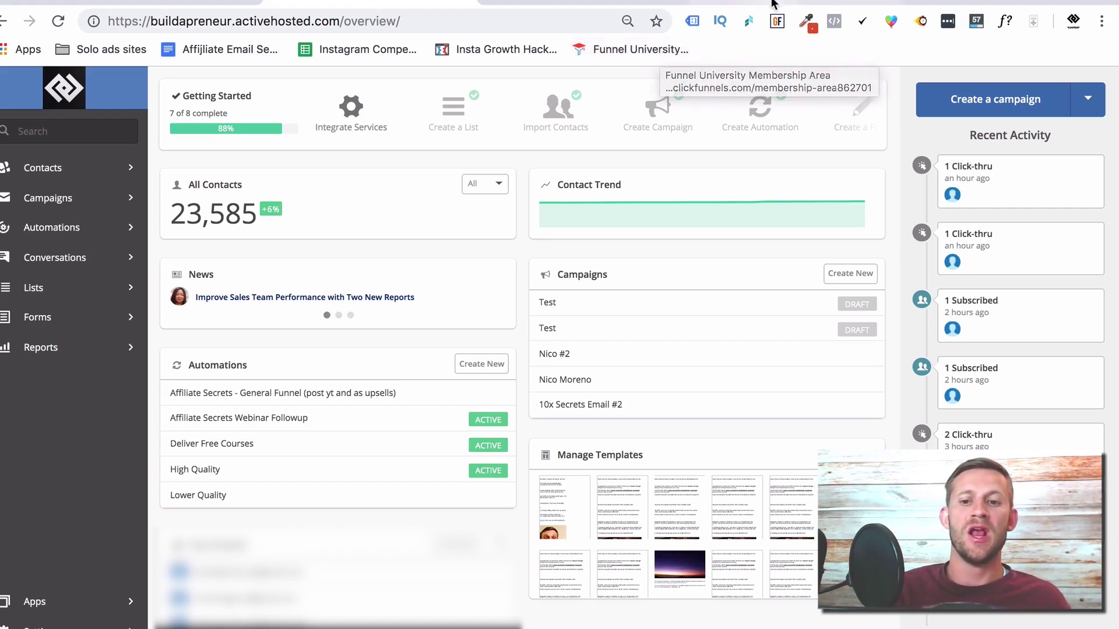
key("ctrl+Tab")
scroll(657, 209, "up", 2)
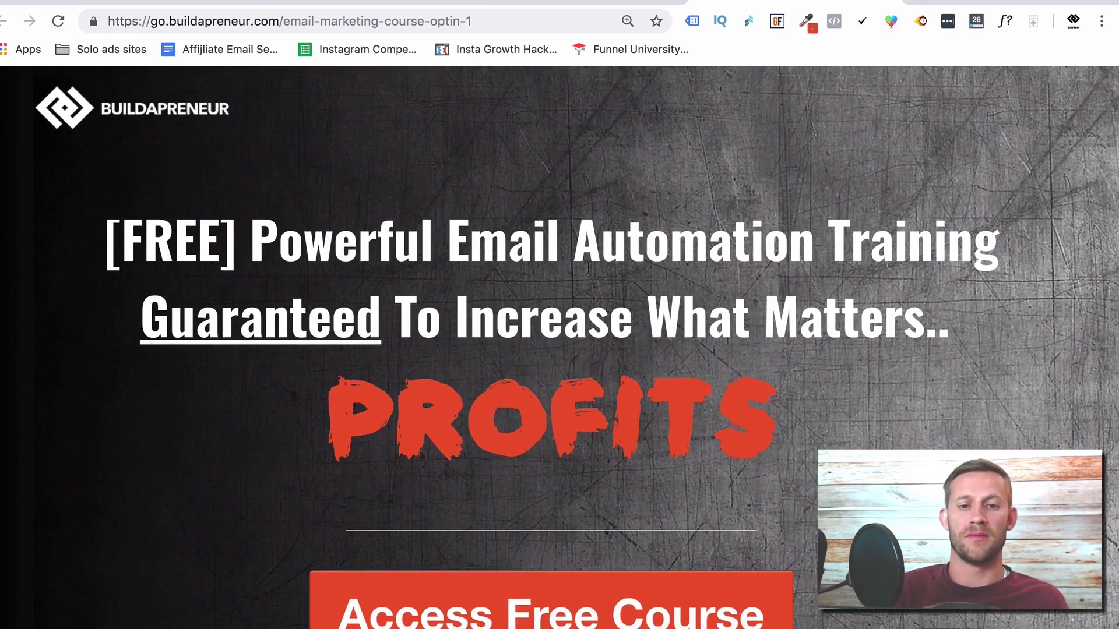
- Search Google in a new tab for "clickfunnels active campaing intergration"
left_click(919, 3)
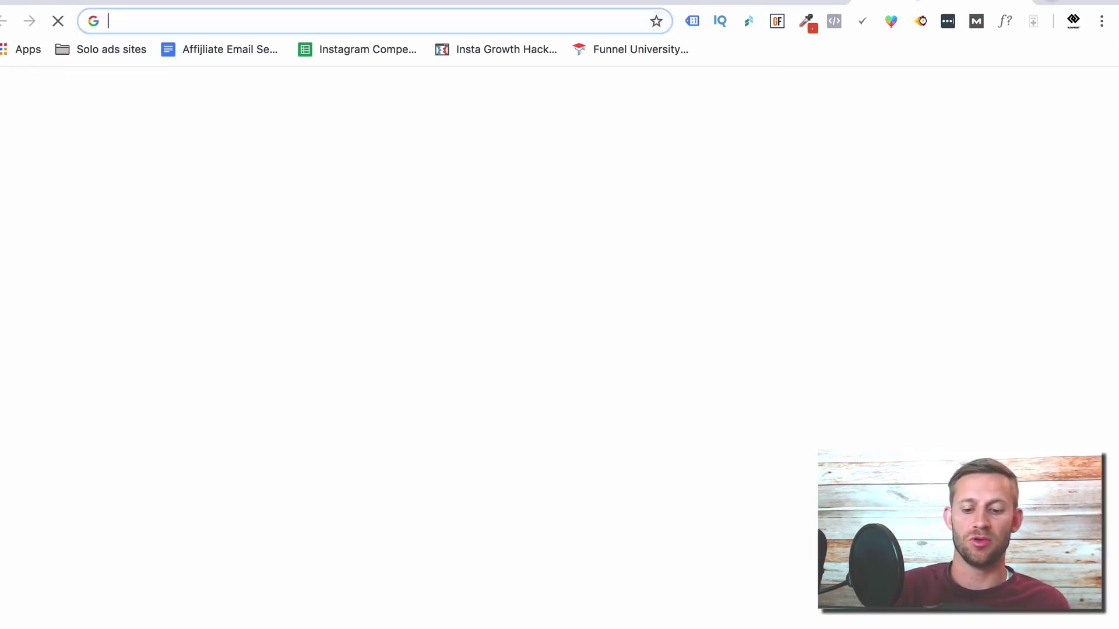
type("clickfunnels active cam")
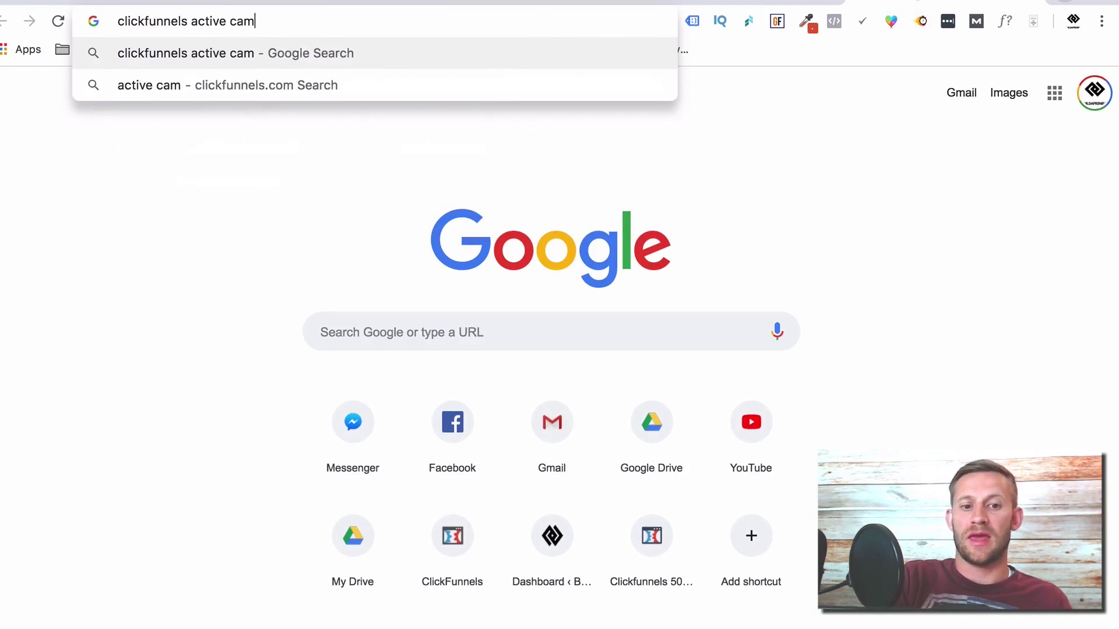
type("paing intergration")
key("Return")
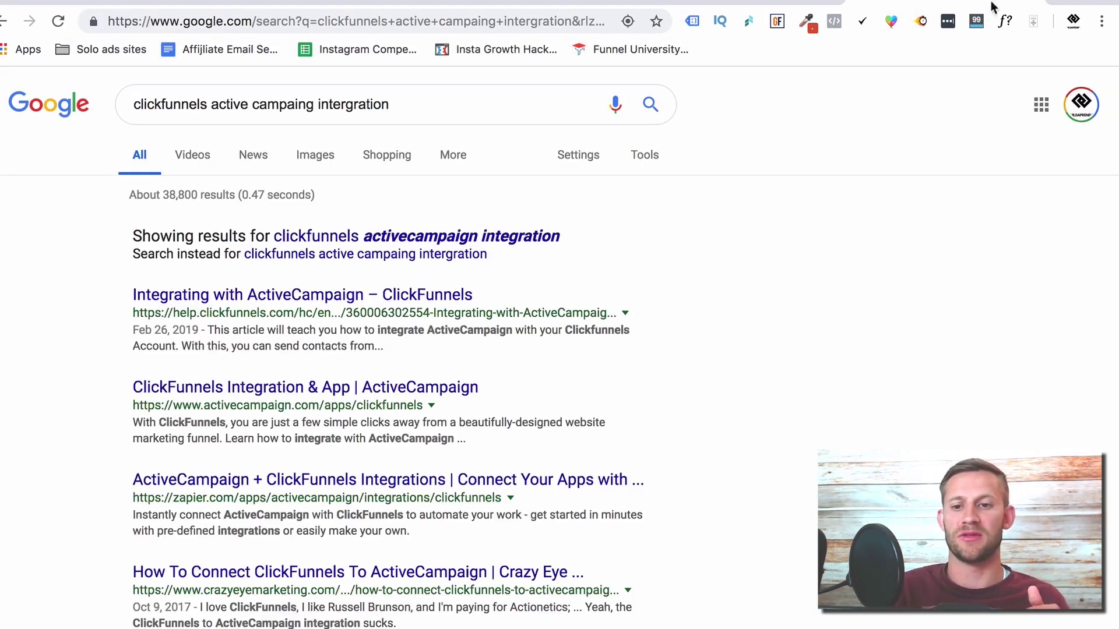
- Open the Buildapreneur site's WordPress dashboard and look over its plugin sections, including Thrive Dashboard
left_click(792, 2)
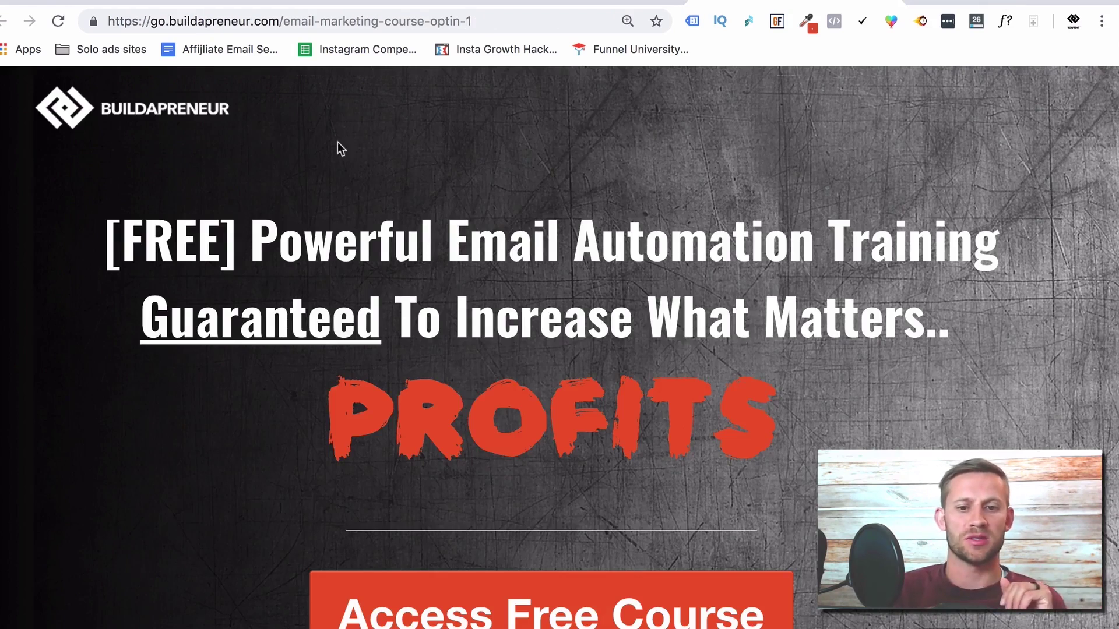
left_click(380, 10)
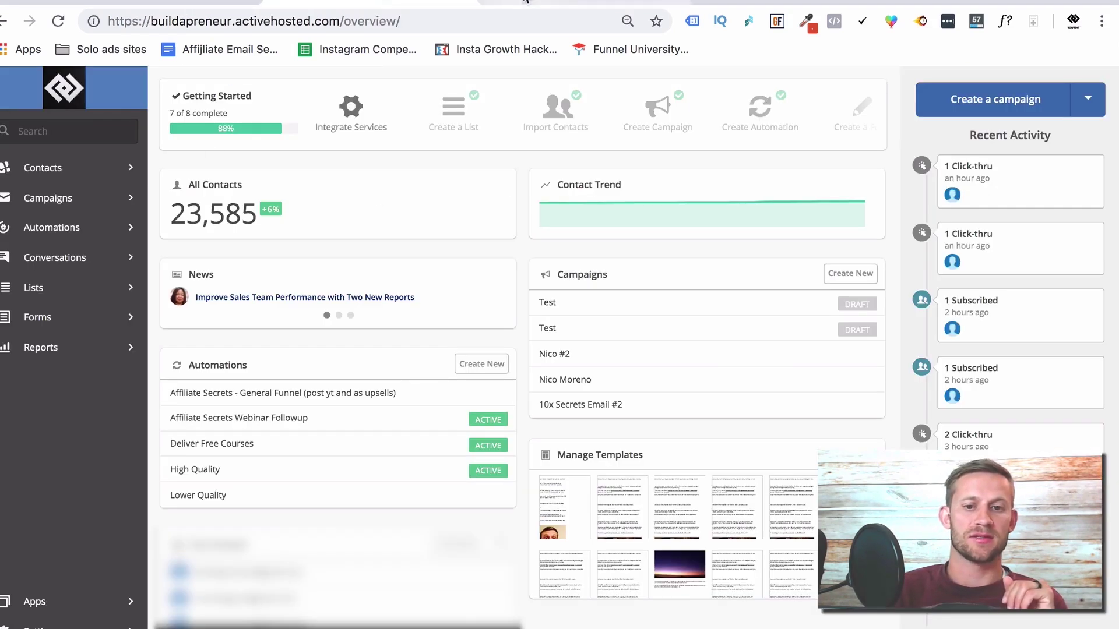
left_click(582, 2)
left_click(71, 80)
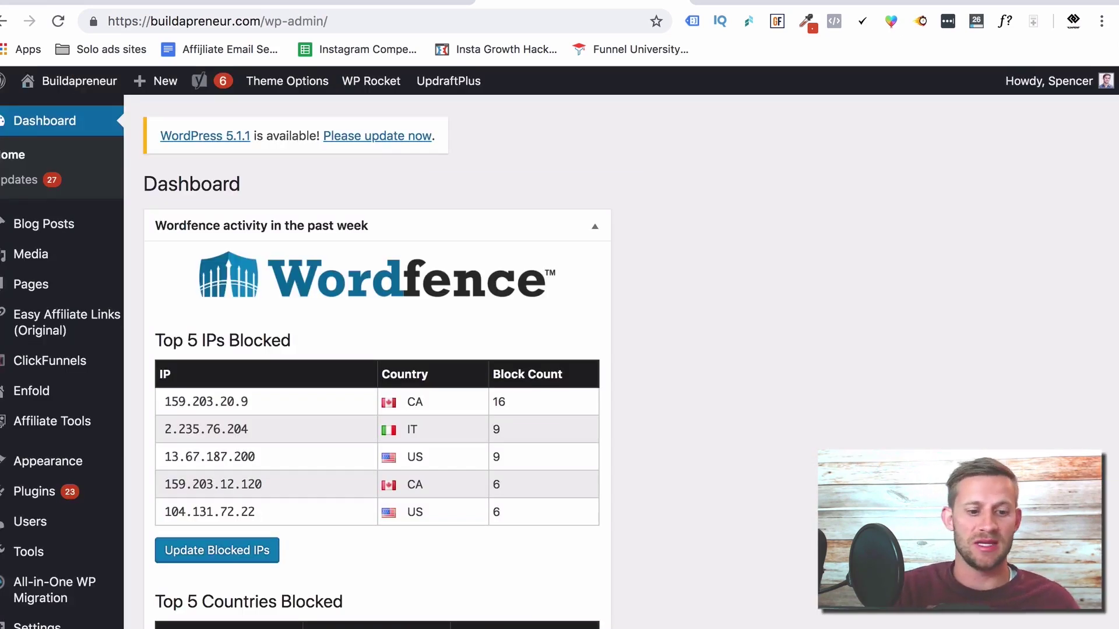
scroll(50, 513, "down", 4)
mouse_move(84, 518)
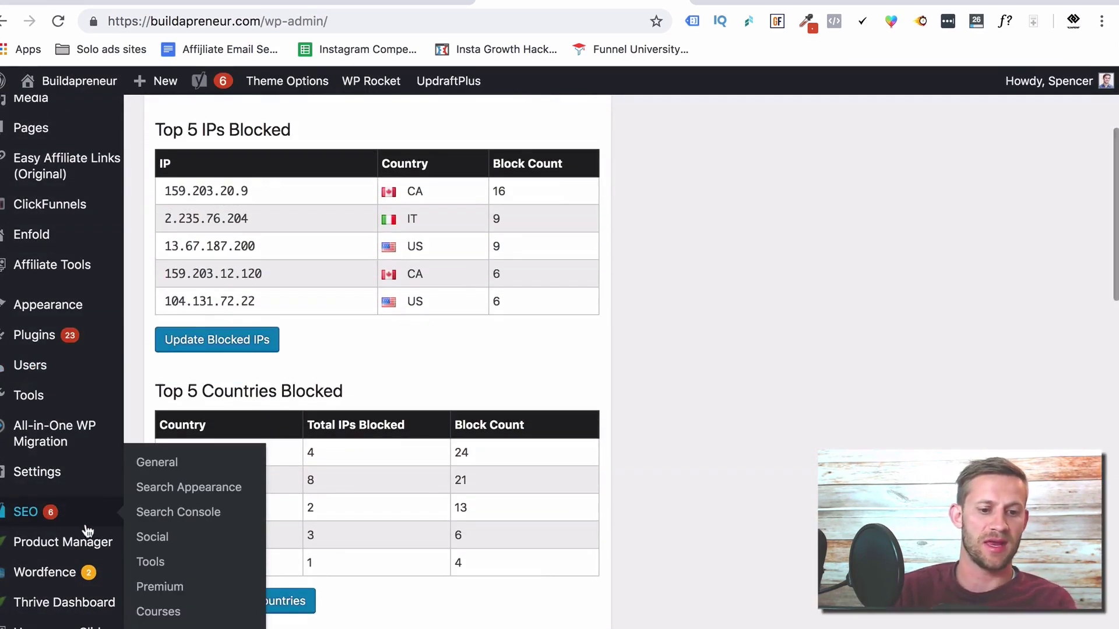
mouse_move(65, 607)
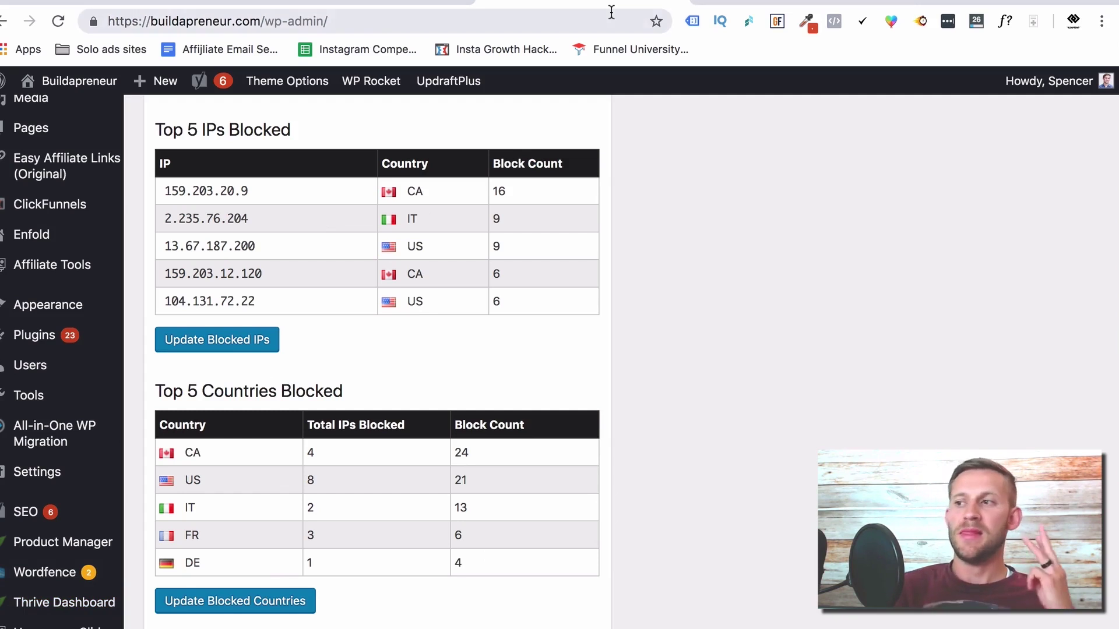
- Switch to ActiveCampaign and start a new contact list named "Test List for YouTube"
left_click(444, 7)
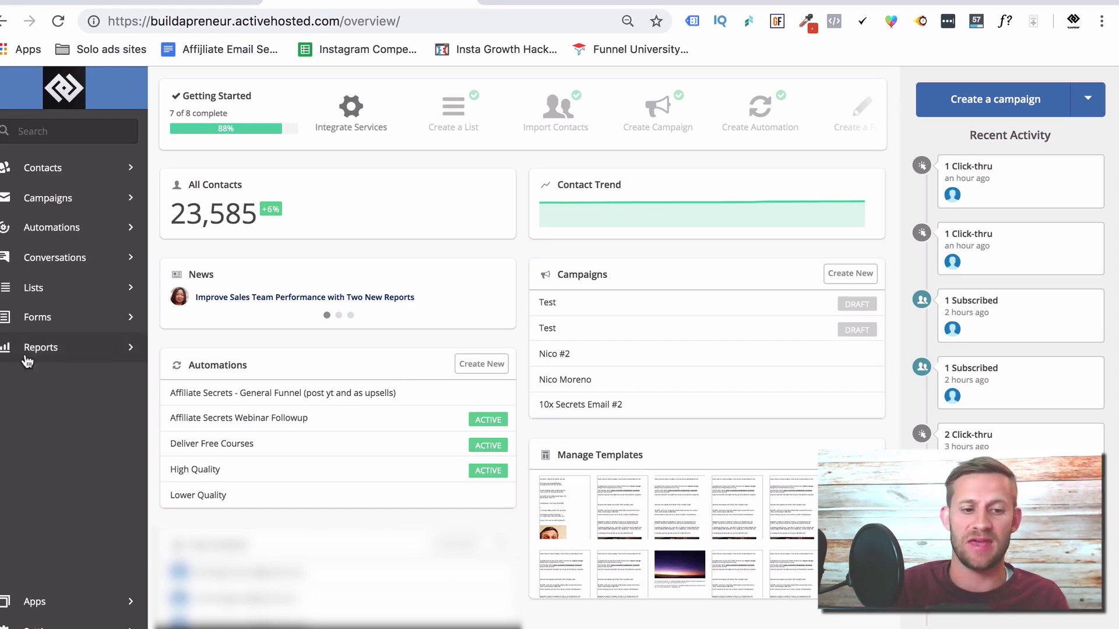
left_click(43, 294)
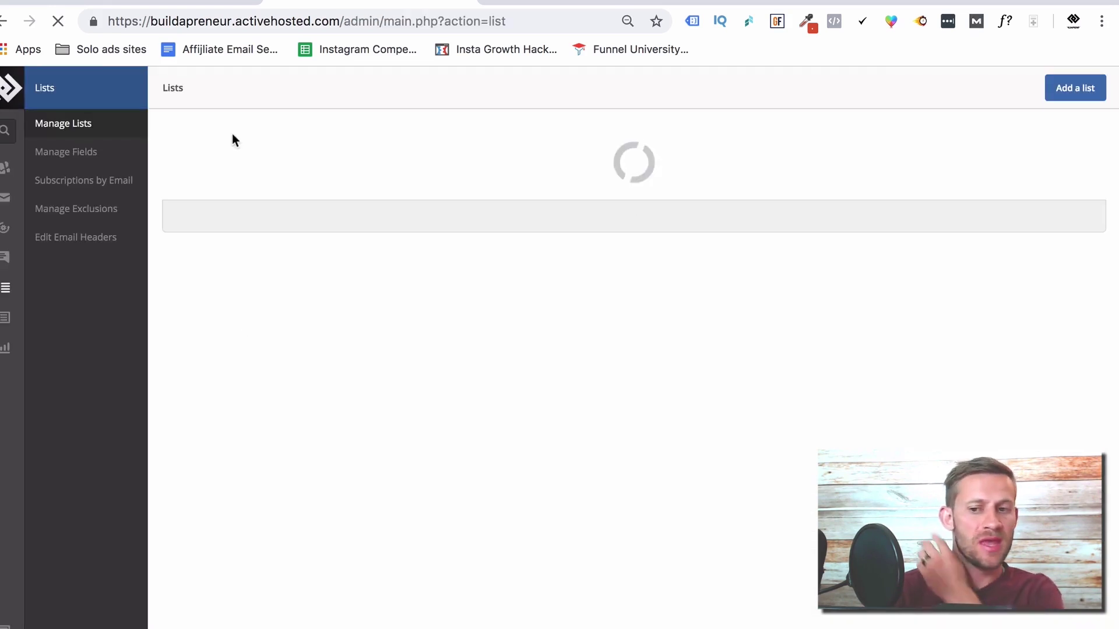
left_click(1066, 91)
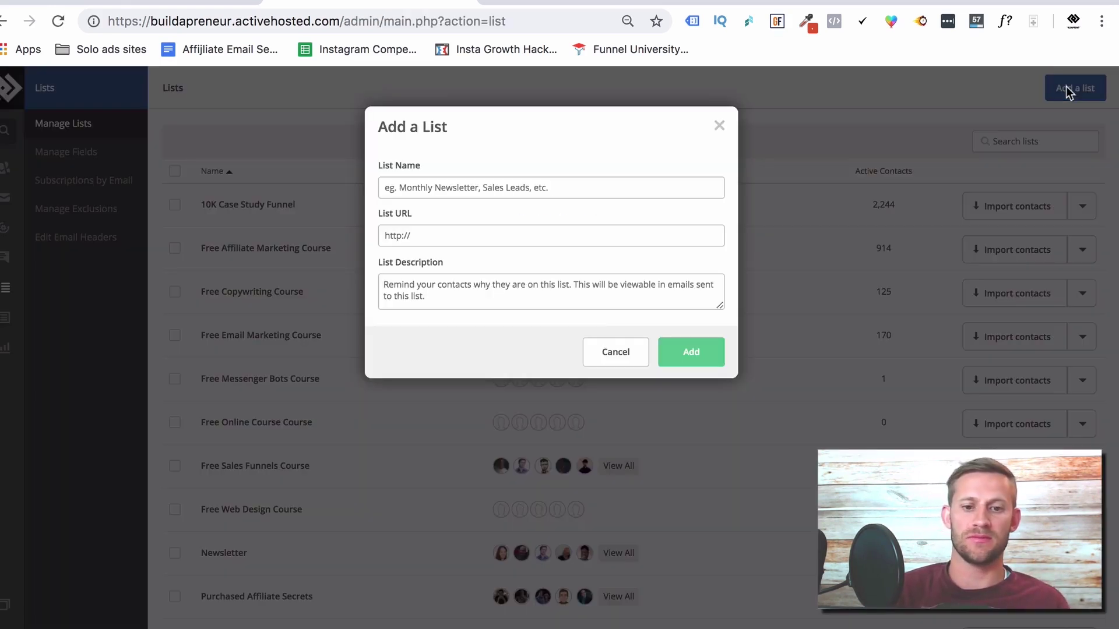
left_click(444, 186)
type("Test")
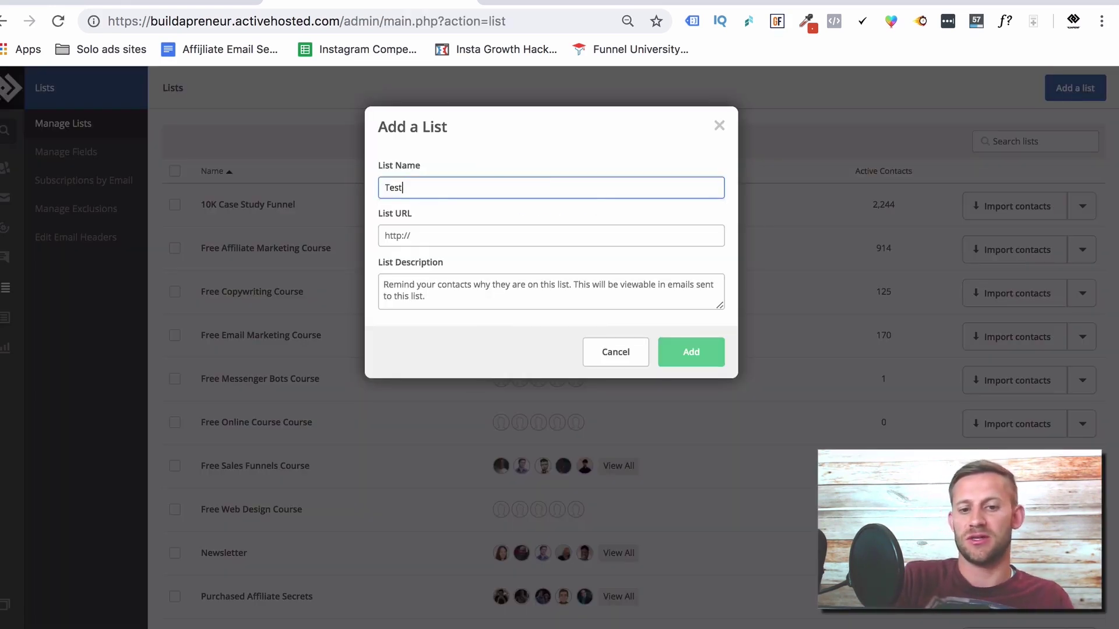
type(" List for YouTu")
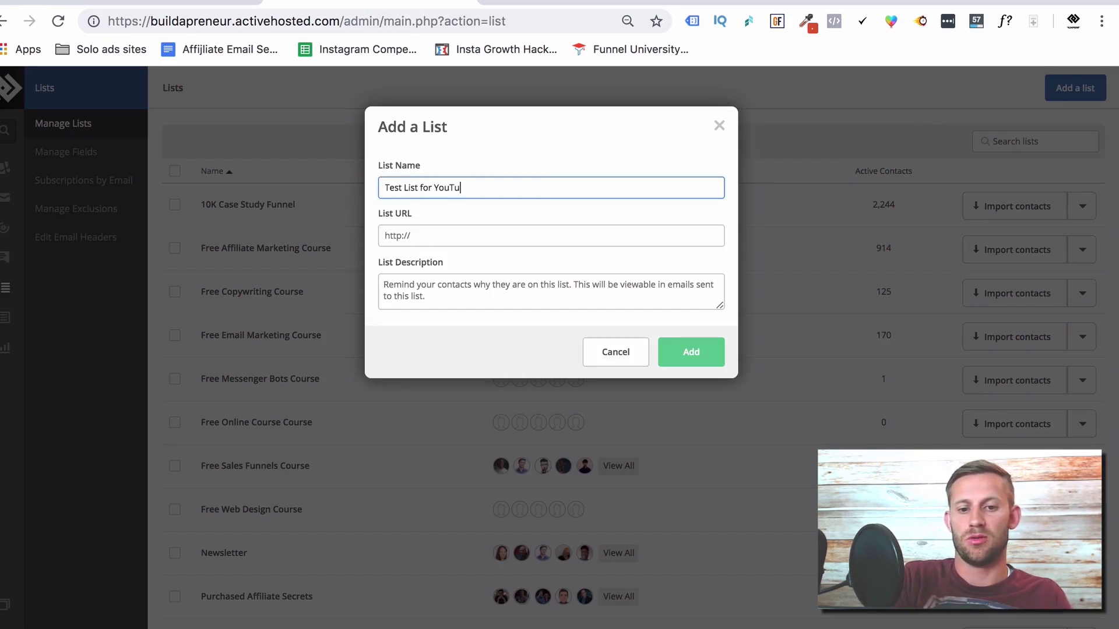
type("be")
key("Tab")
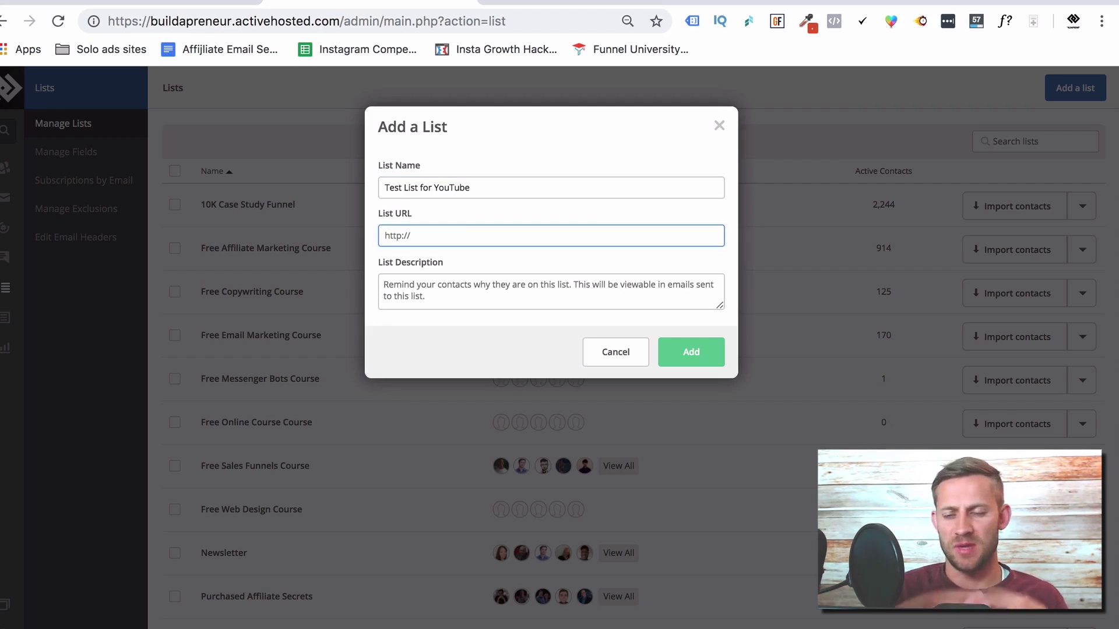
- Set the list URL to buildapreneur.com, describe the list as "you asked me to email you." and add it
type("buildapreneur.com")
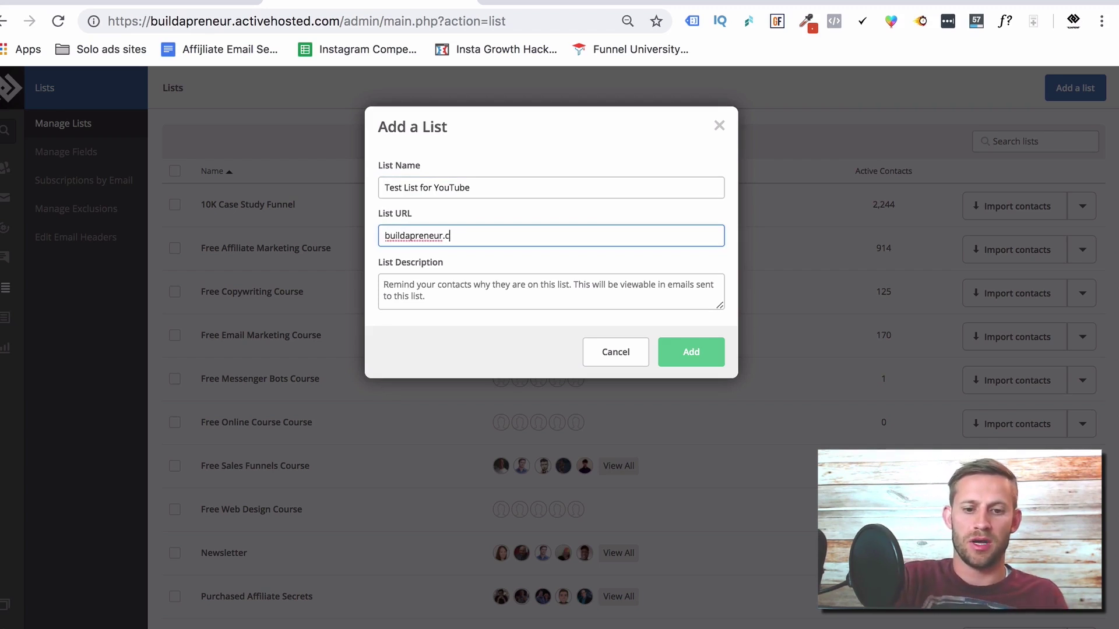
left_click(475, 291)
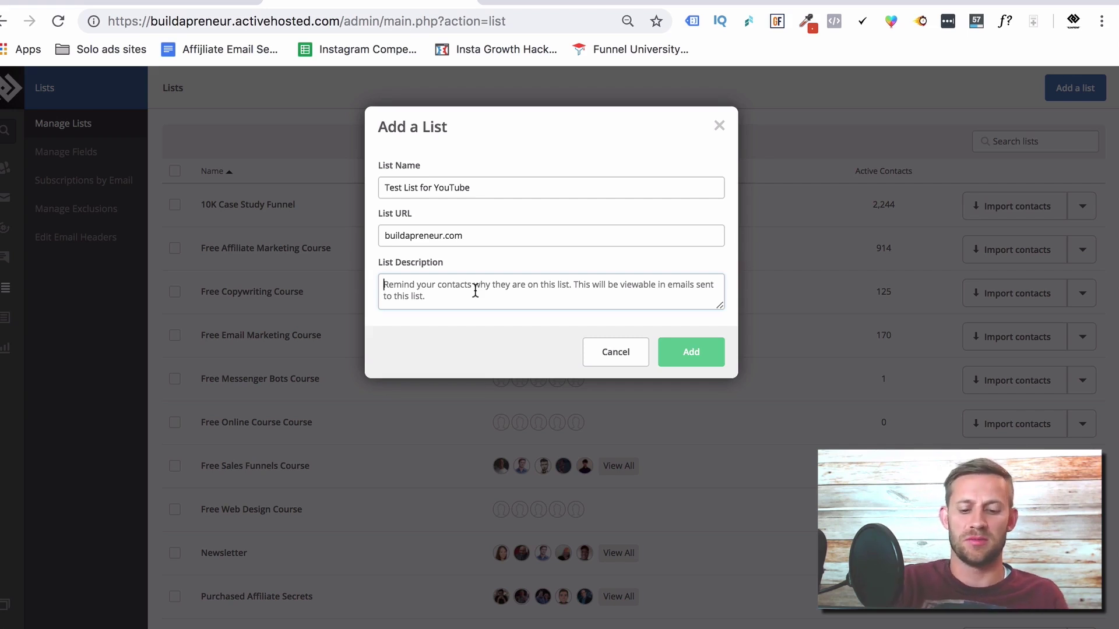
type("you asked me ")
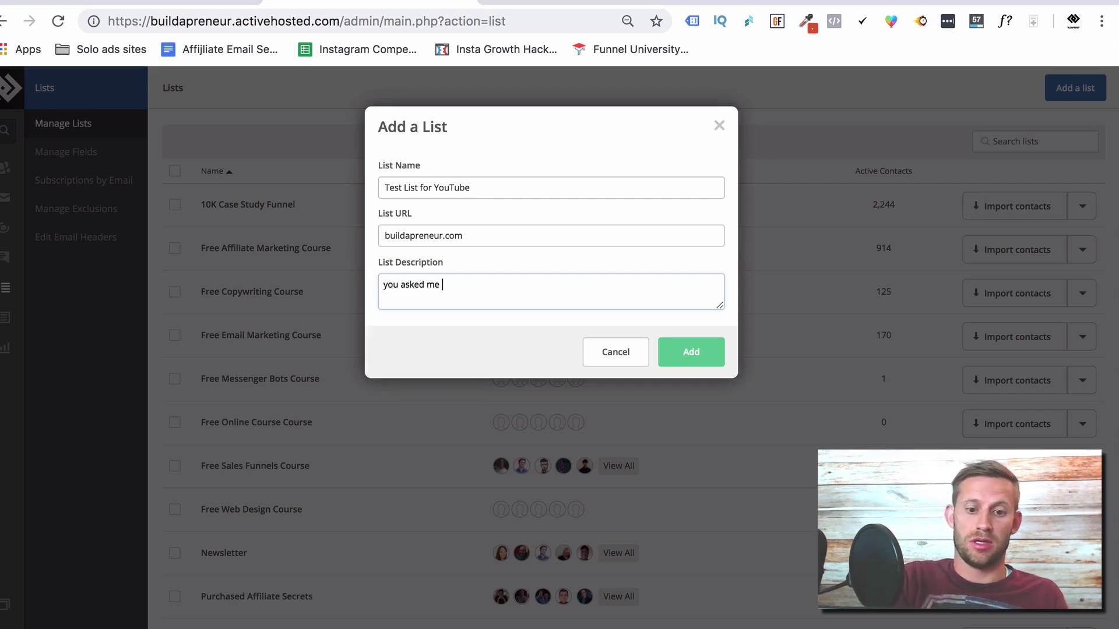
type("to email you.")
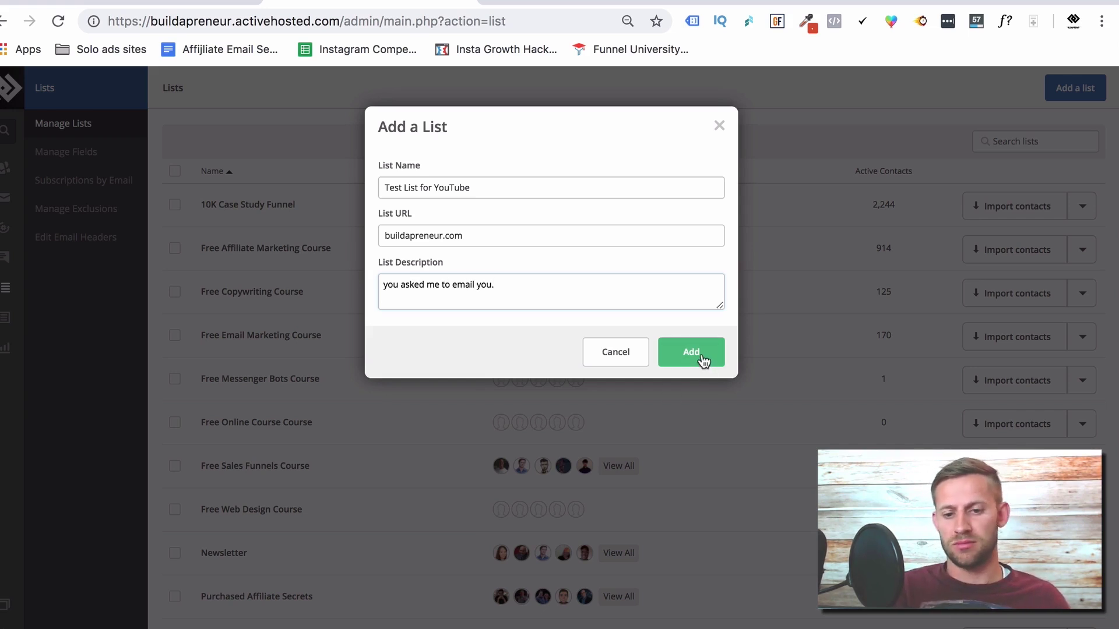
left_click(702, 357)
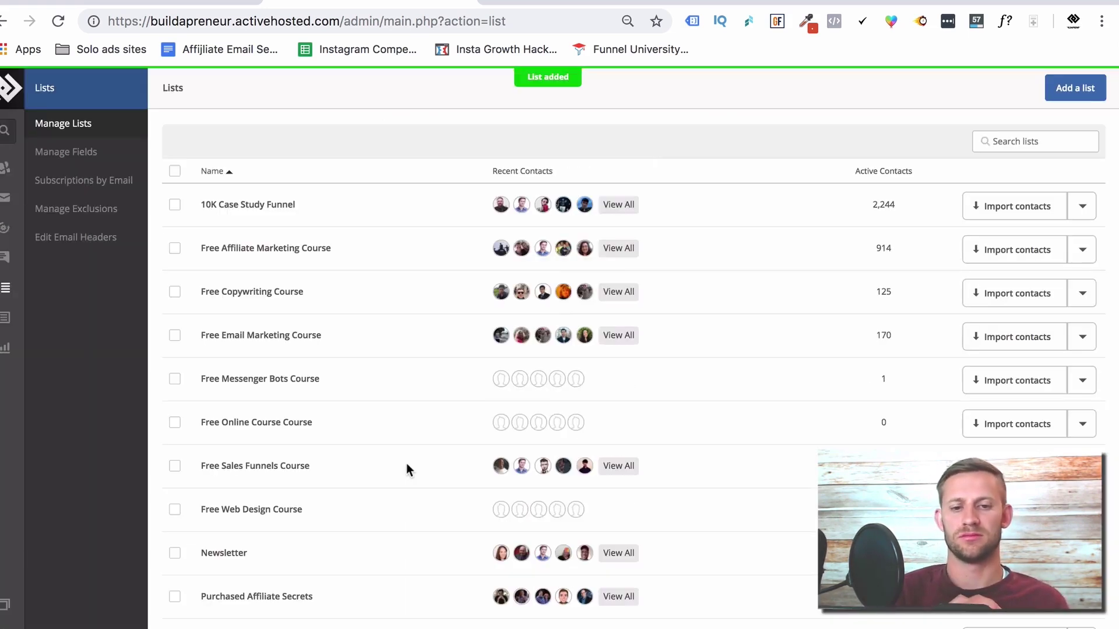
- Open the contacts of the list "Test List or Course"
scroll(407, 463, "down", 5)
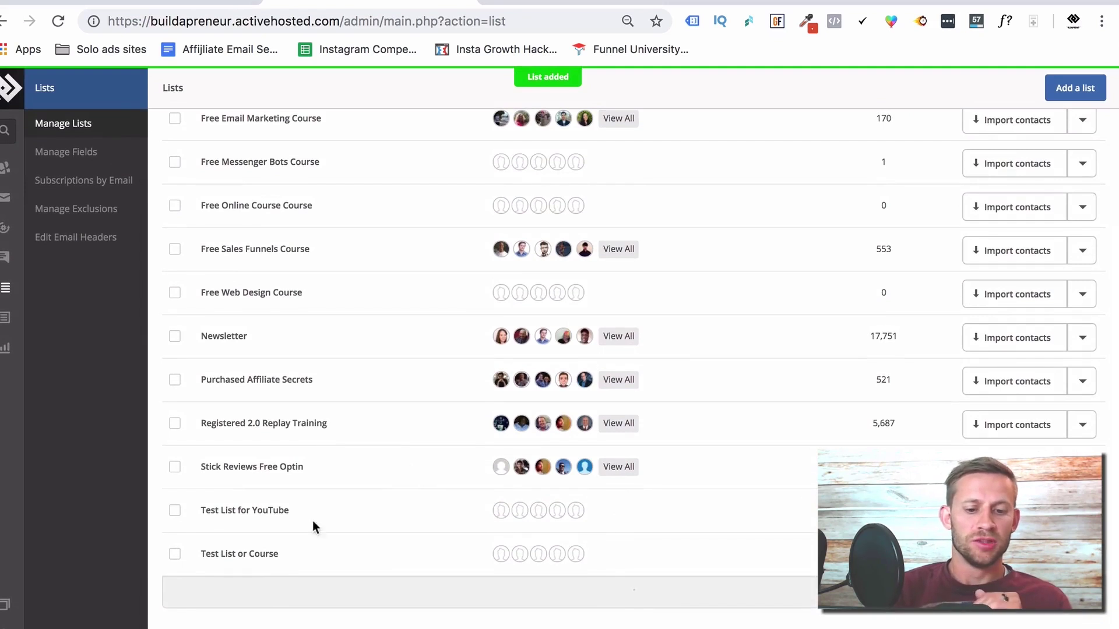
left_click(255, 554)
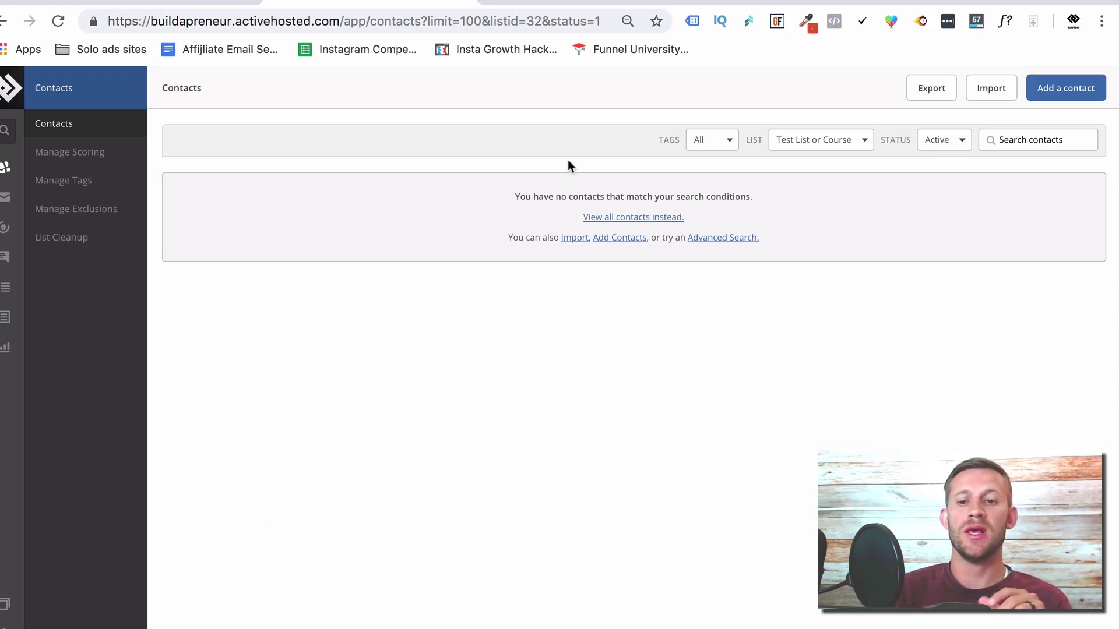
- Switch to the email marketing opt-in page and bring up the Access Free Course sign-up form
left_click(783, 4)
scroll(626, 298, "down", 2)
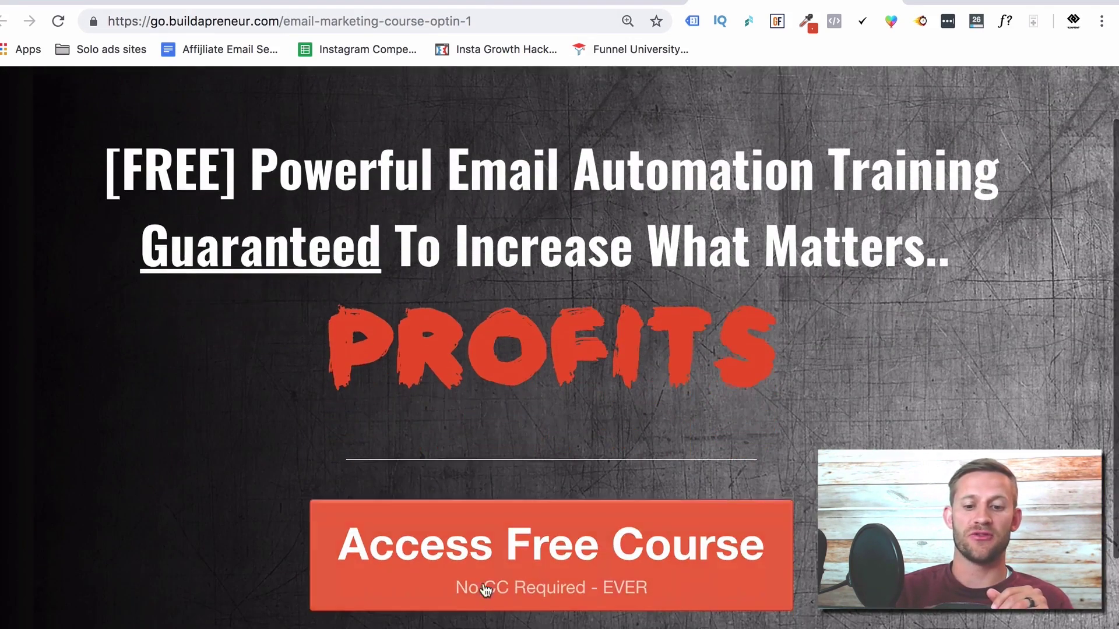
left_click(475, 604)
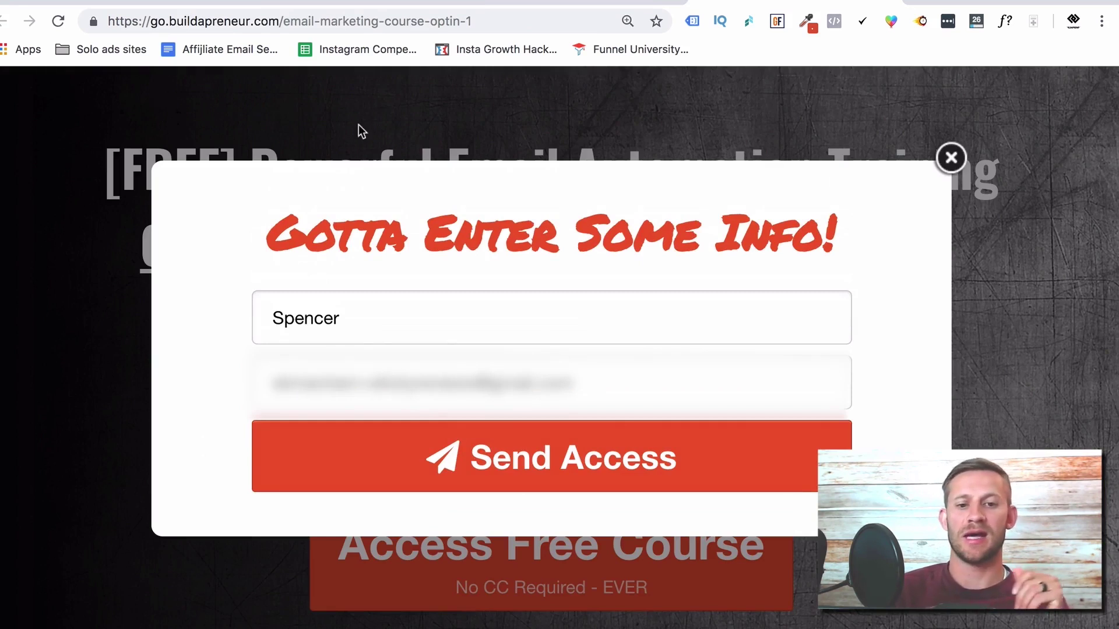
- Switch back to ActiveCampaign and create a new automation using the Start from Scratch option
left_click(350, 6)
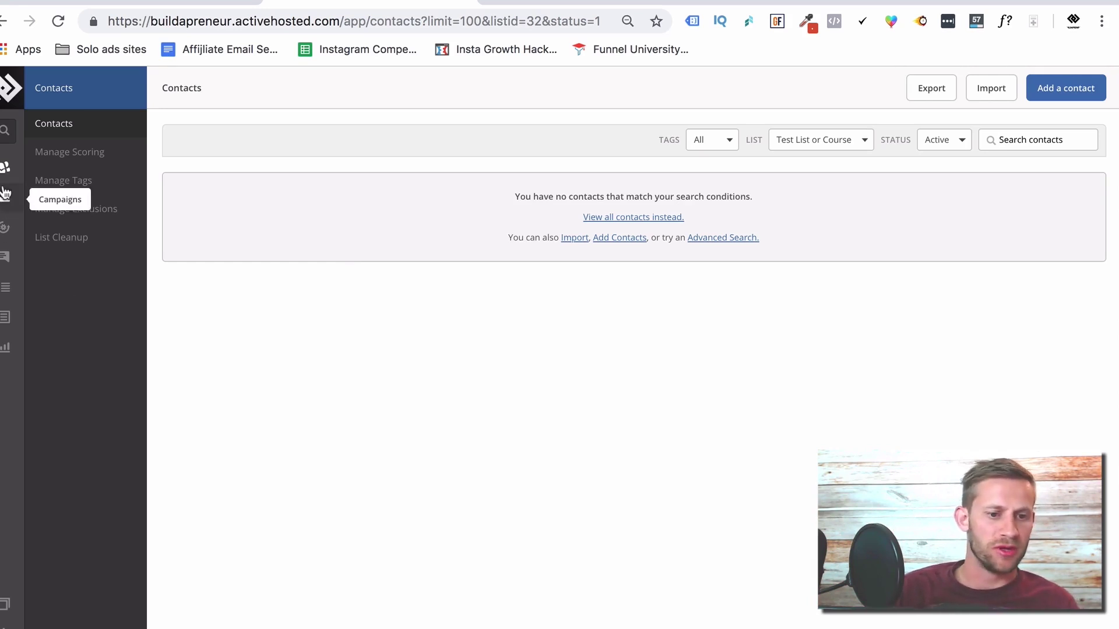
left_click(4, 234)
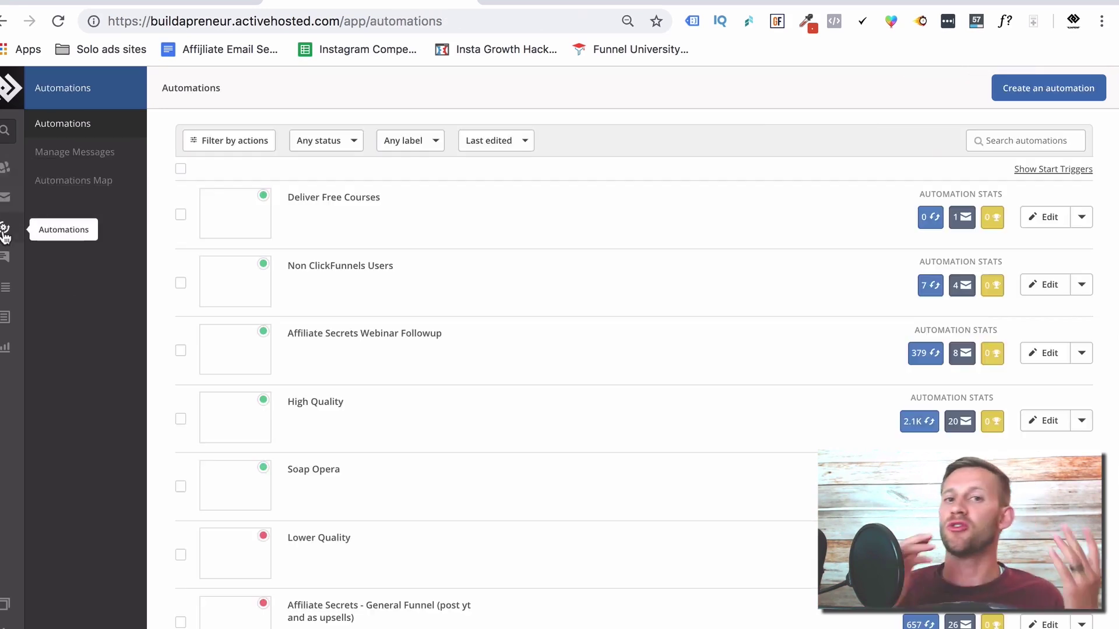
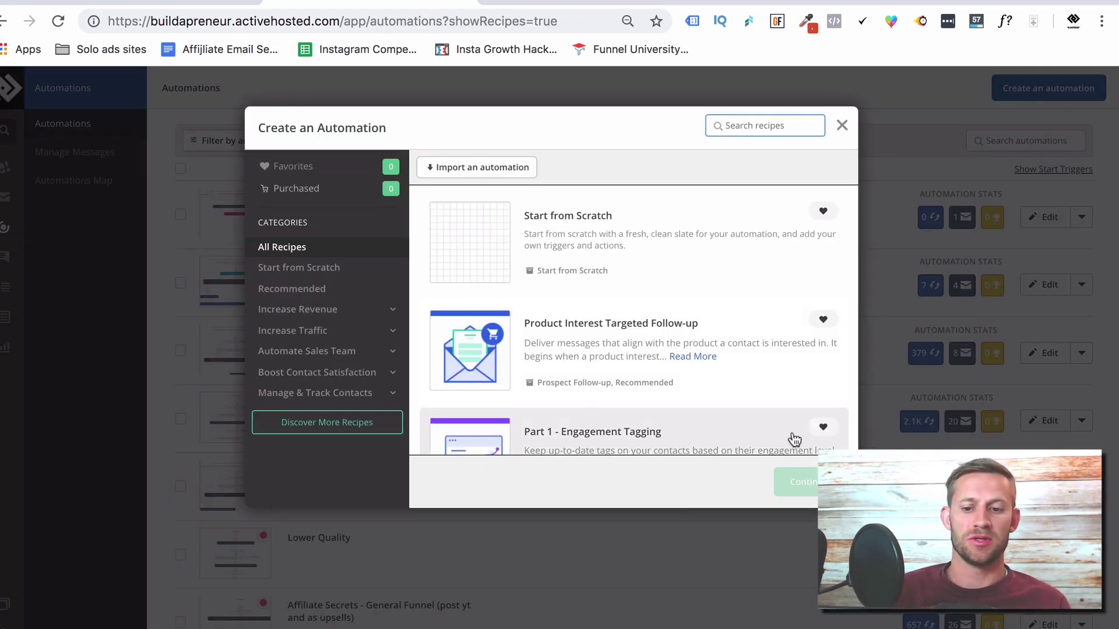
left_click(561, 232)
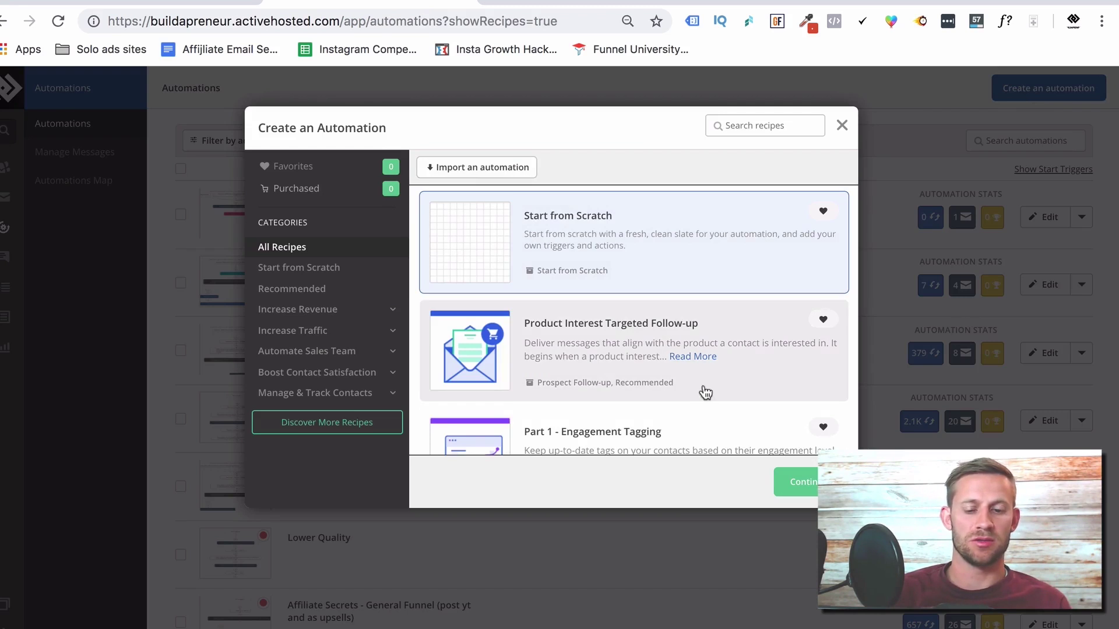
left_click(558, 325)
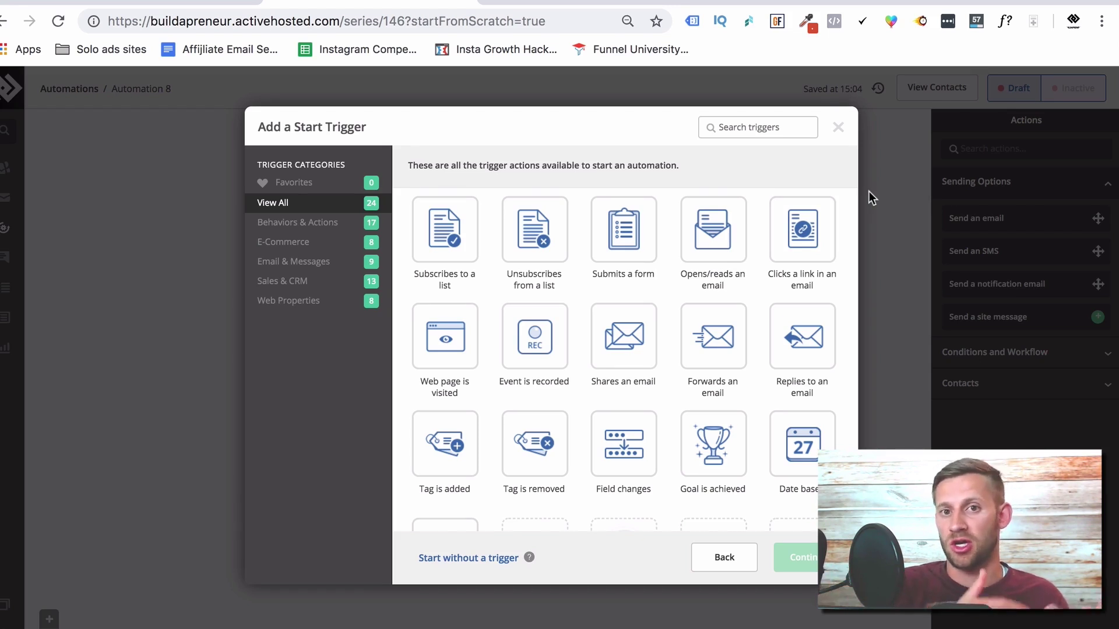
- Add a start trigger for contacts who subscribe to the list "Test List or Course"
left_click(444, 230)
left_click(793, 555)
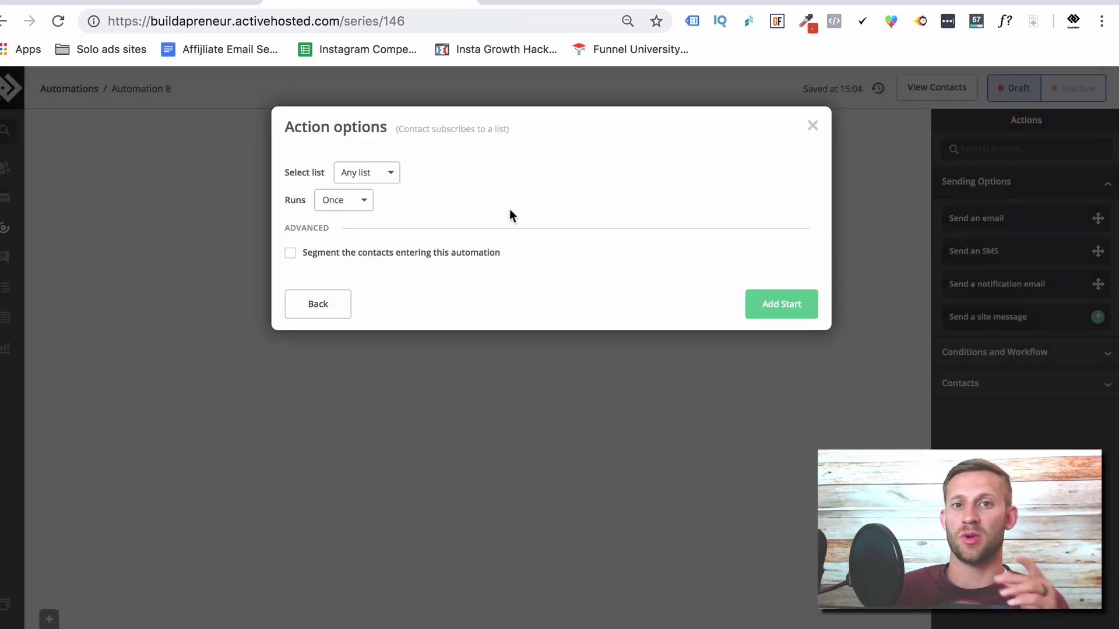
left_click(369, 177)
scroll(394, 292, "down", 3)
left_click(406, 385)
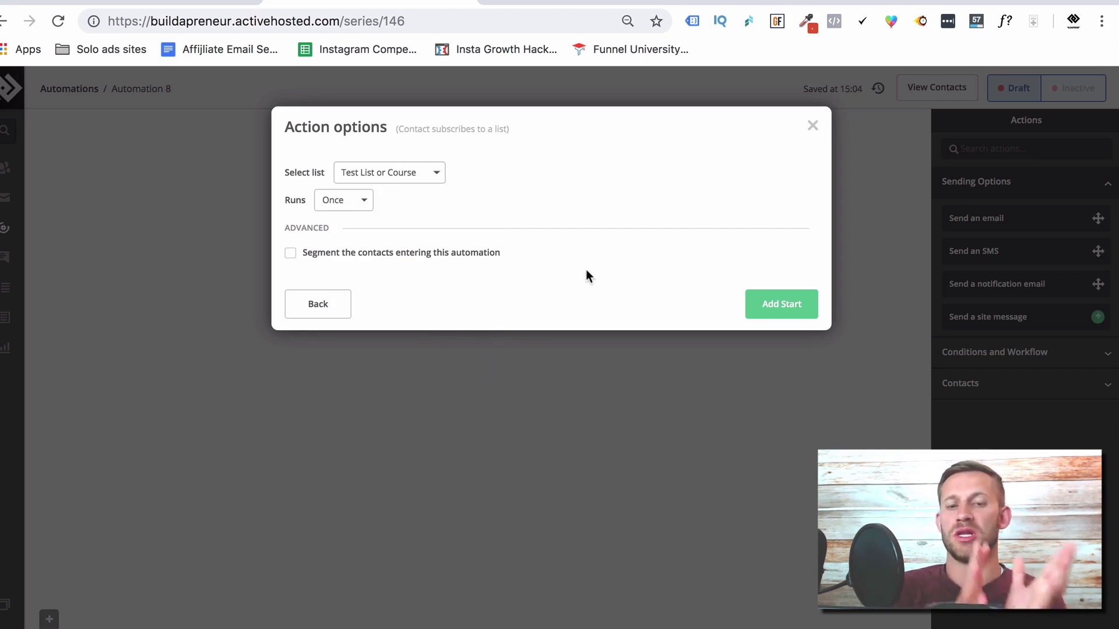
left_click(774, 315)
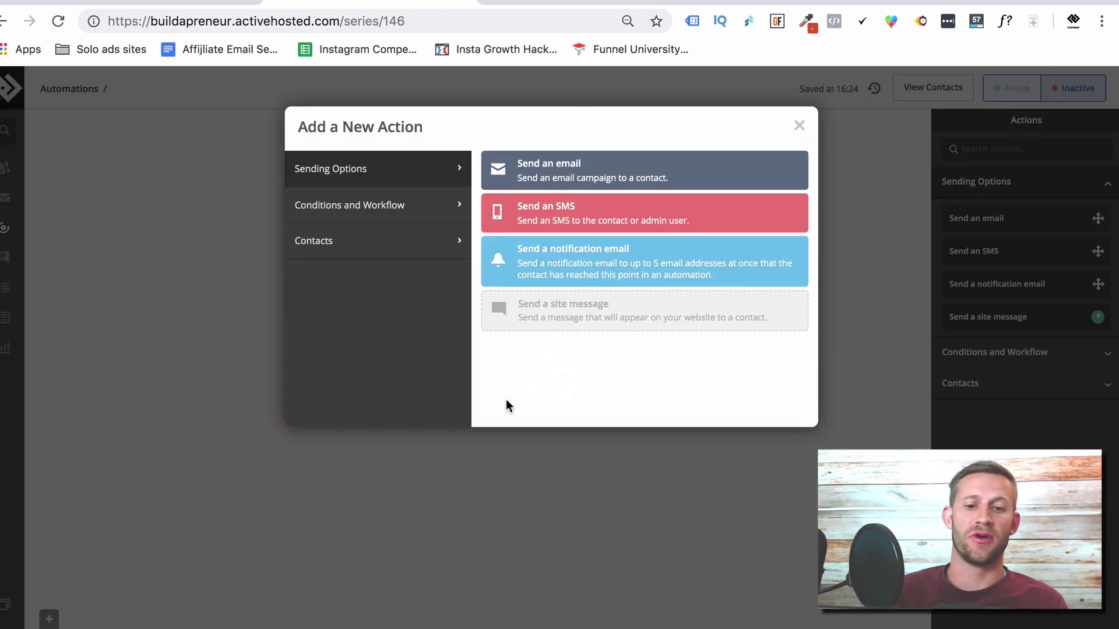
- Add a send-email action as the automation's first action and create a new email named "test" for it
left_click(549, 186)
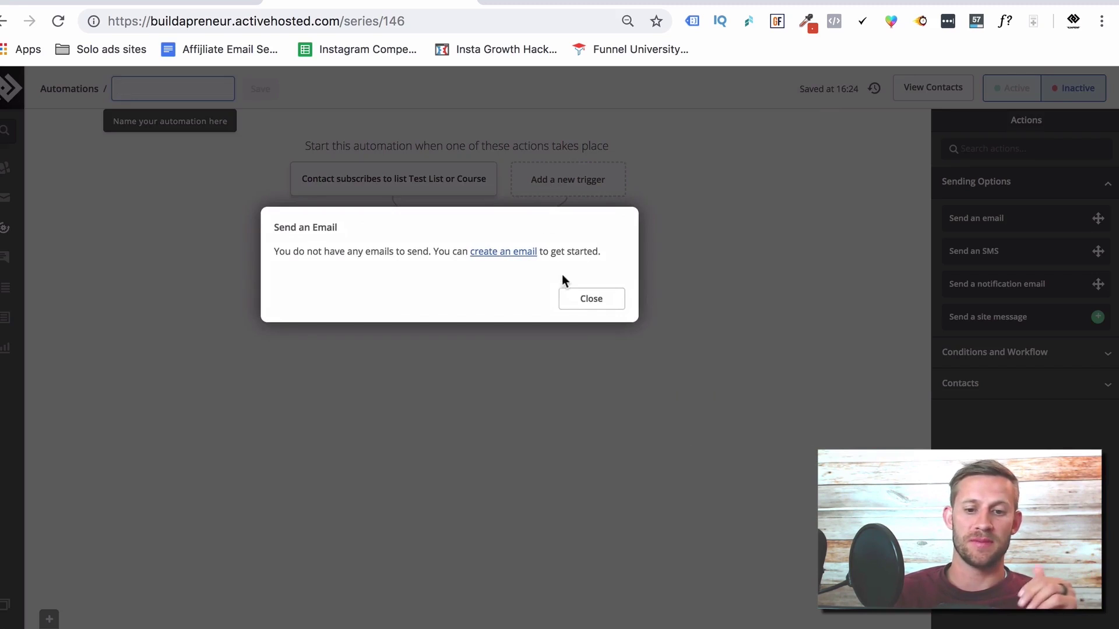
left_click(586, 301)
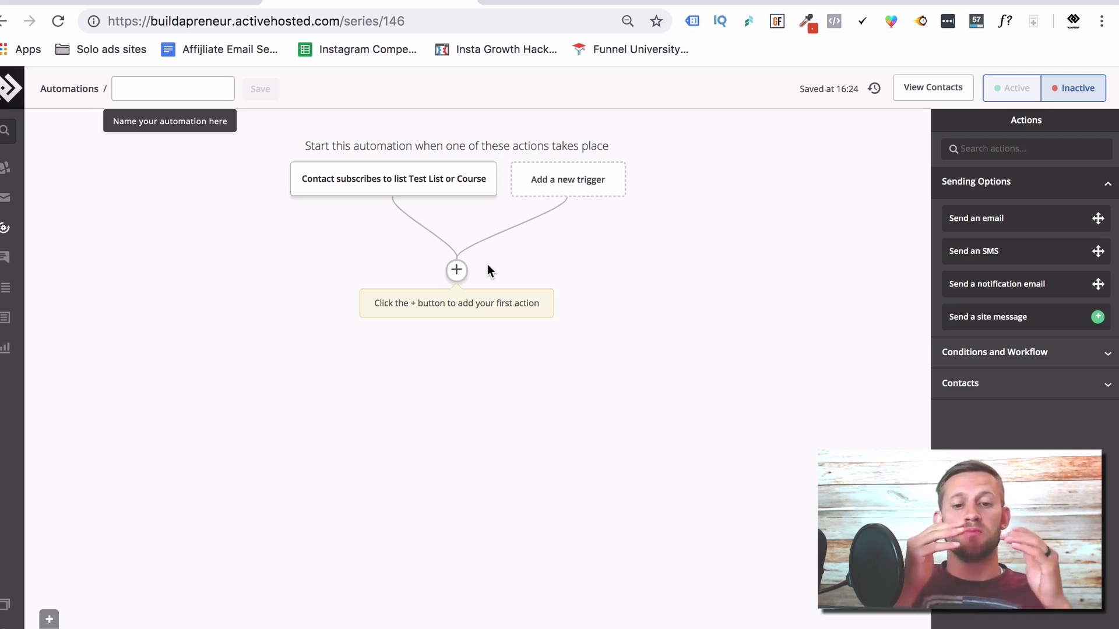
left_click(456, 269)
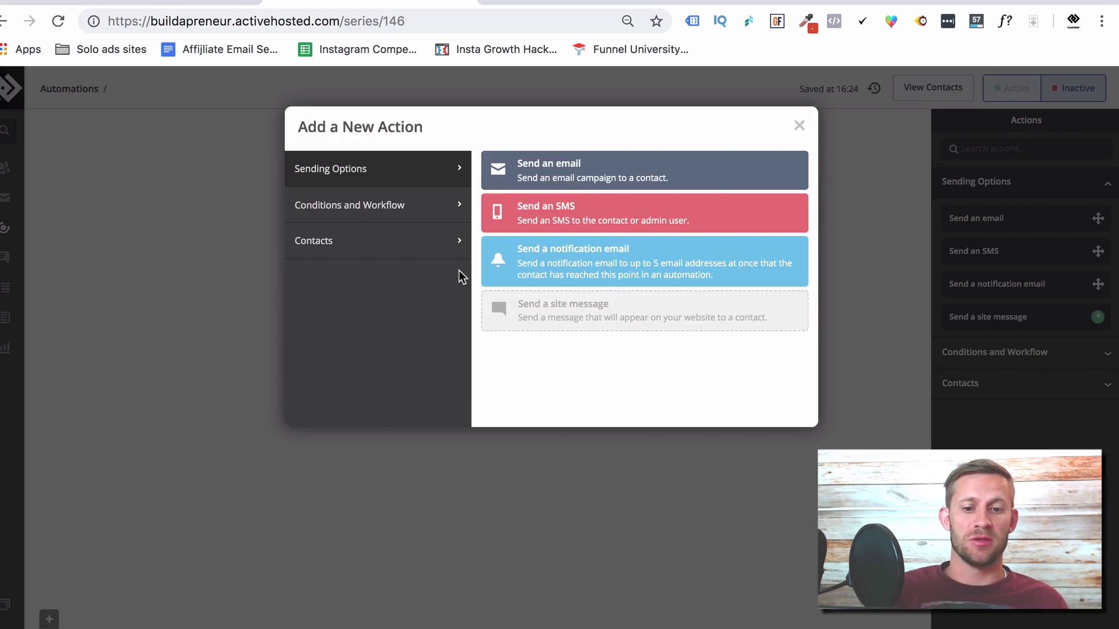
left_click(575, 170)
left_click(511, 251)
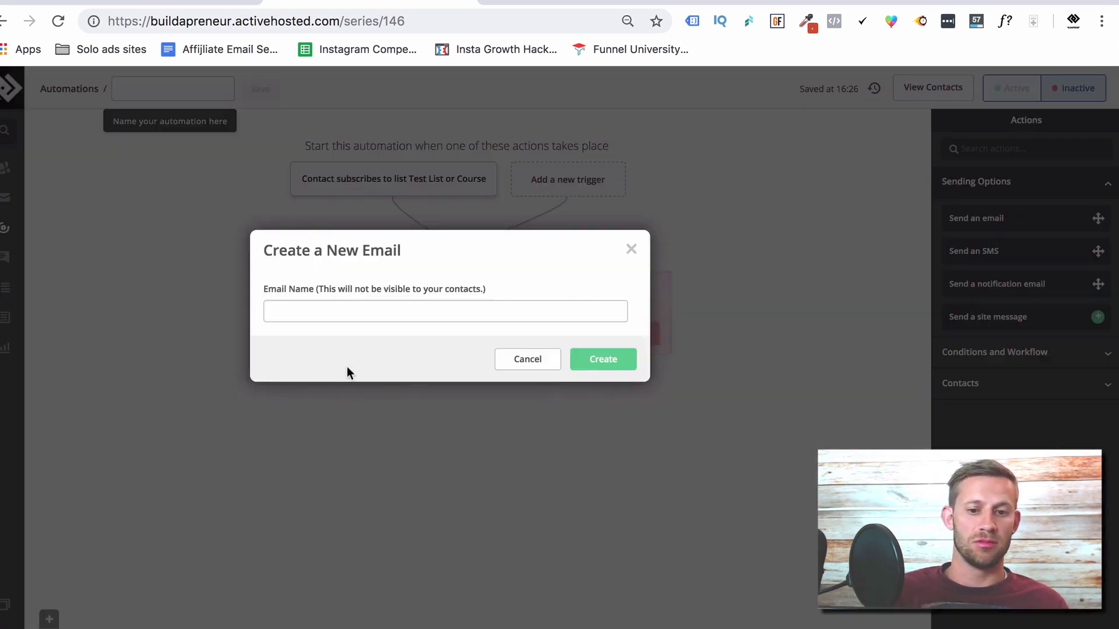
left_click(419, 317)
type("test")
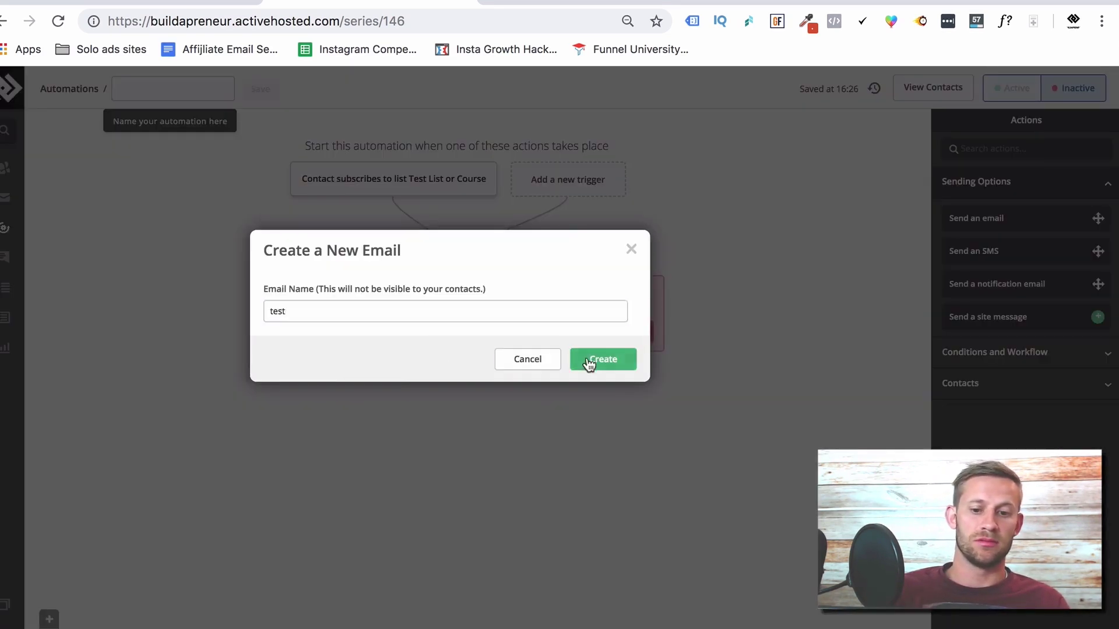
left_click(589, 361)
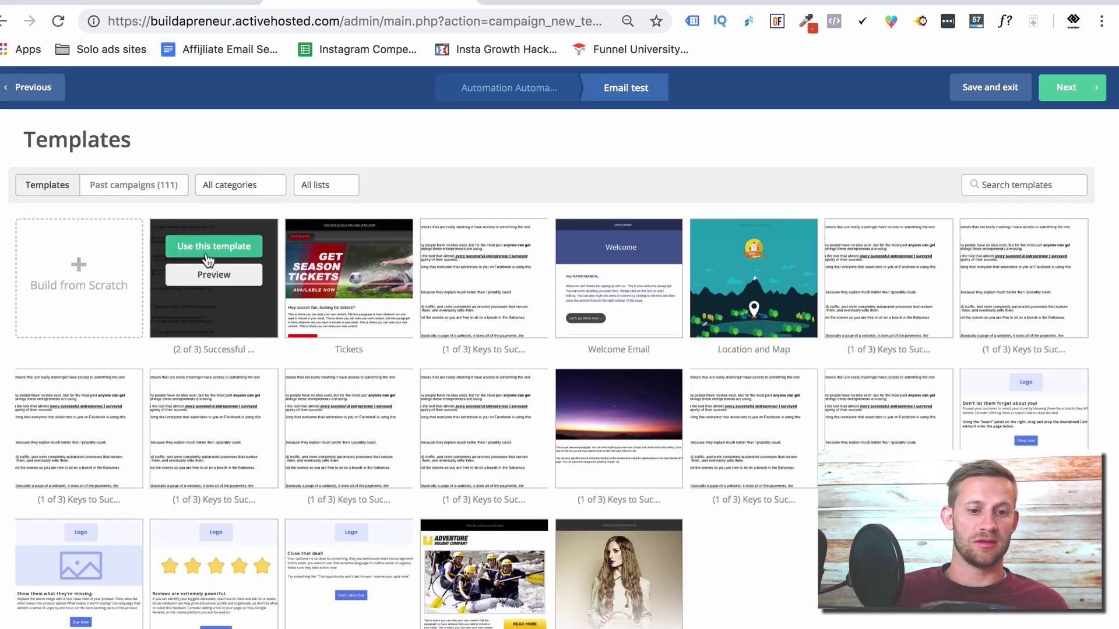
- Build the email from the "(2 of 3) Successful ..." template with a saved sender, and finish it without editing the content
left_click(201, 245)
left_click(542, 204)
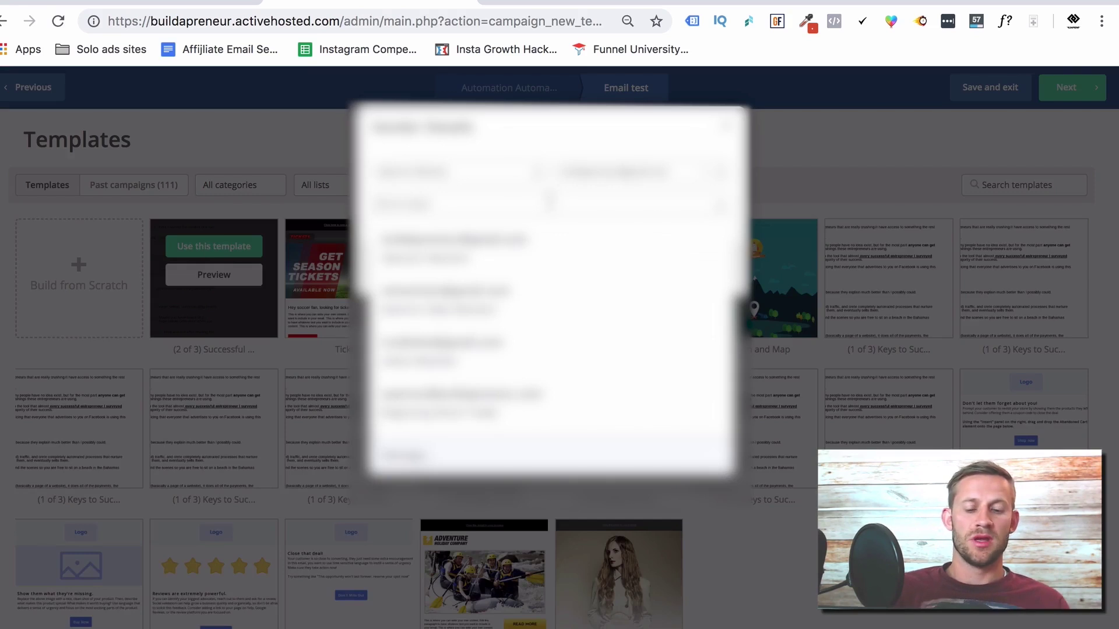
left_click(461, 399)
left_click(695, 268)
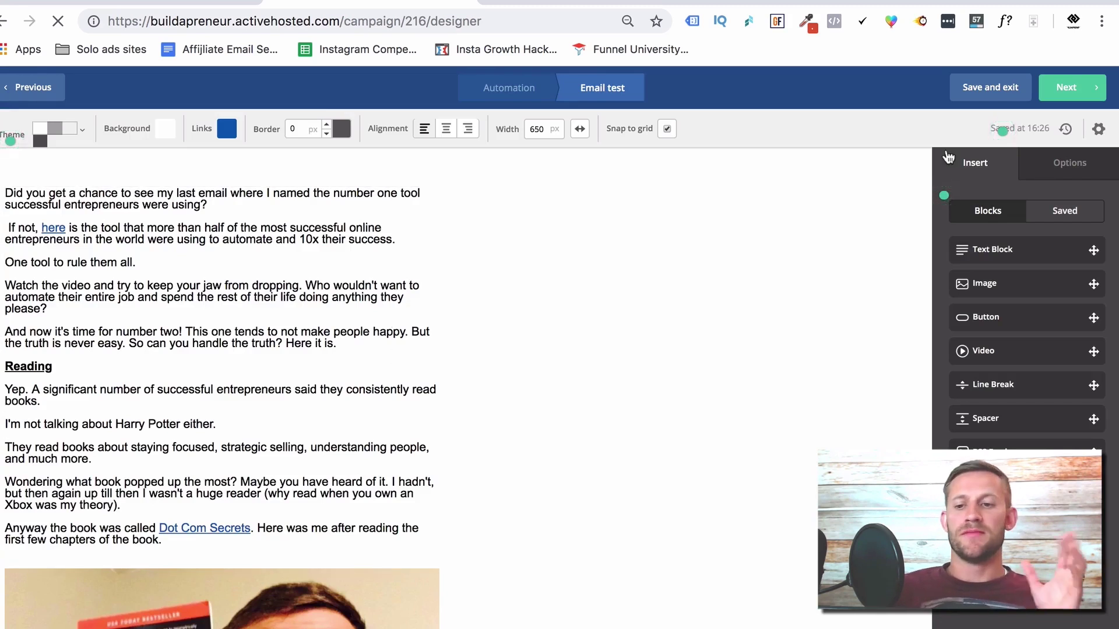
left_click(1066, 87)
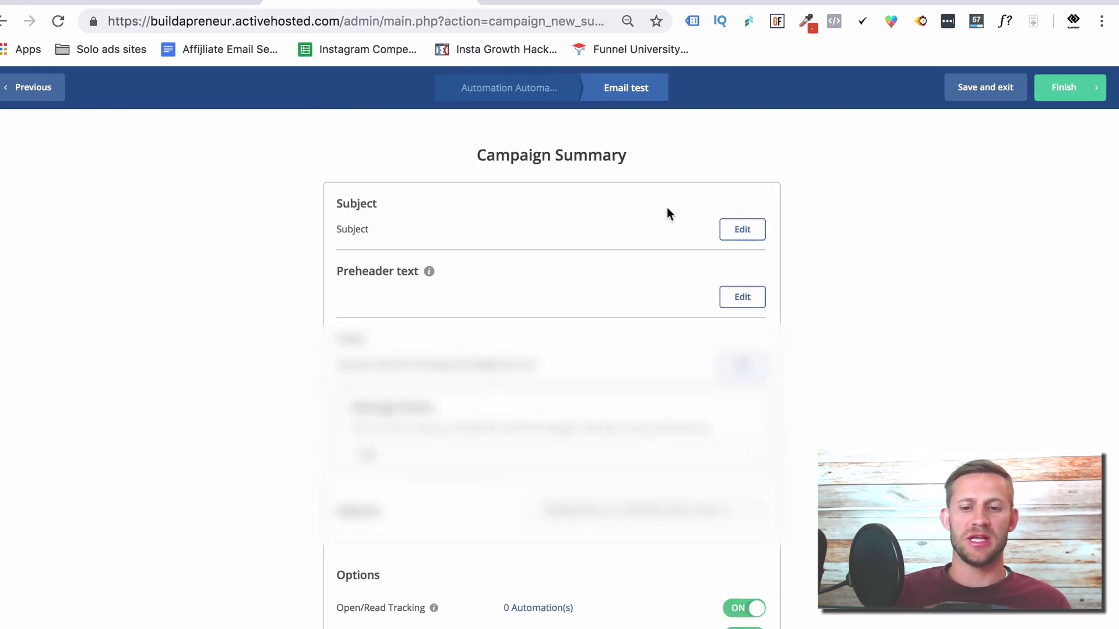
left_click(1071, 98)
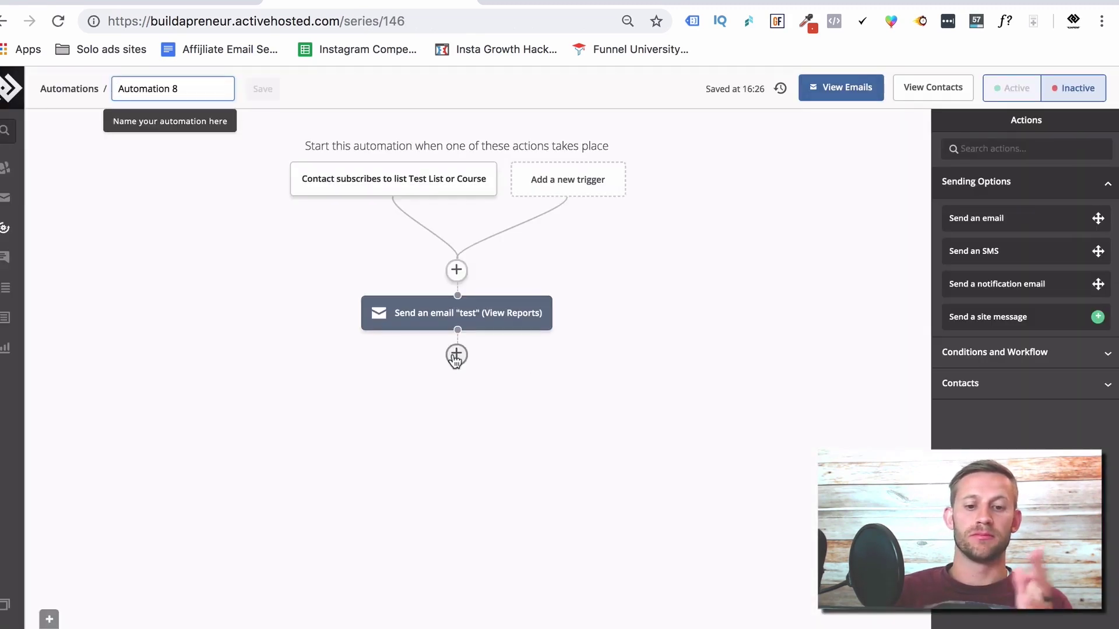
- Add a wait of 1 day after the "test" email in the automation
left_click(456, 353)
left_click(406, 205)
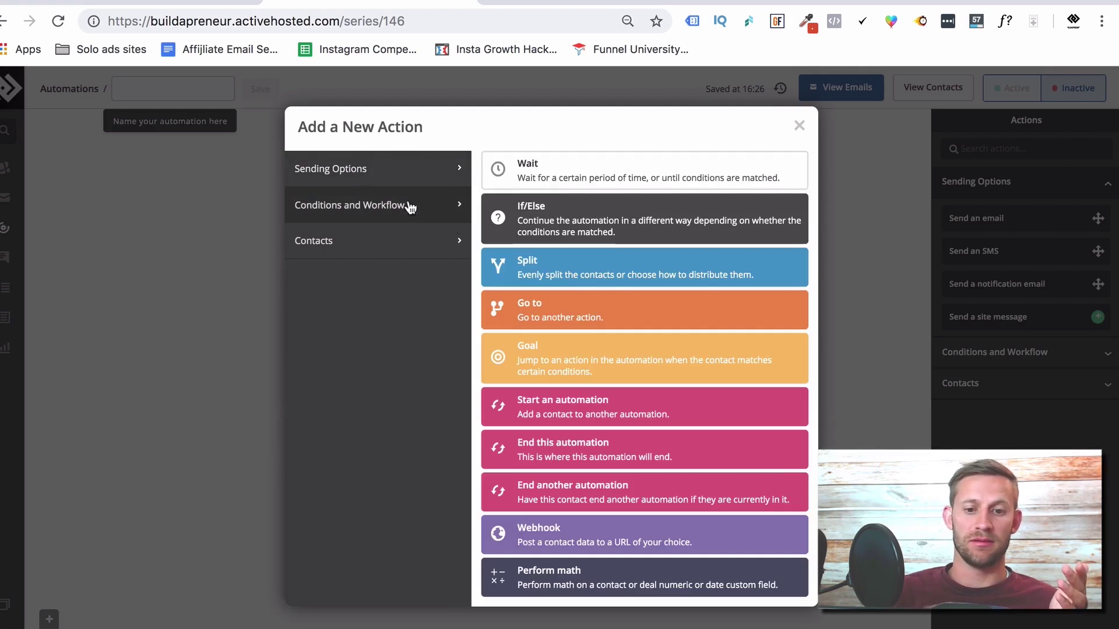
left_click(550, 188)
left_click(417, 346)
left_click(537, 411)
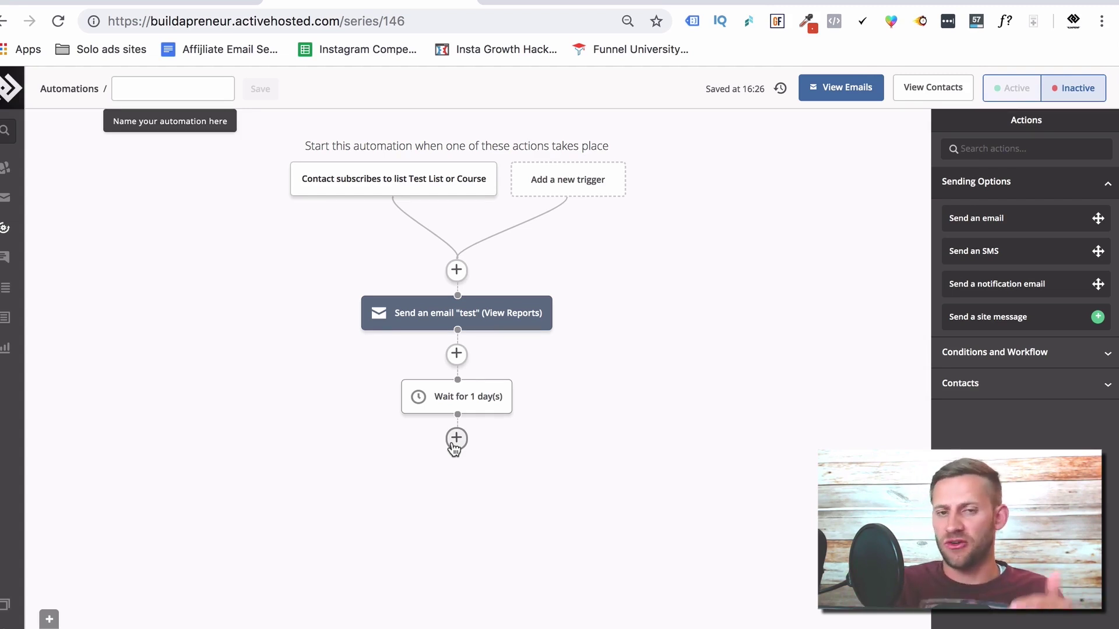
- Add an action after the wait that enters contacts into the automation "Affiliate Secrets - General Funnel (post yt and as upsells)"
left_click(456, 438)
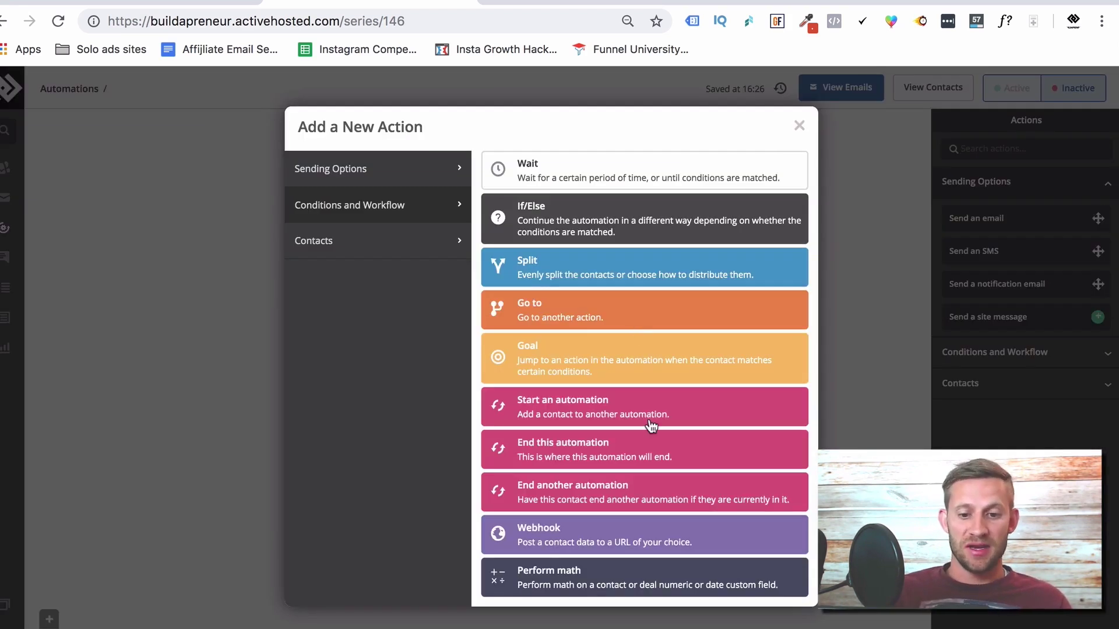
left_click(592, 414)
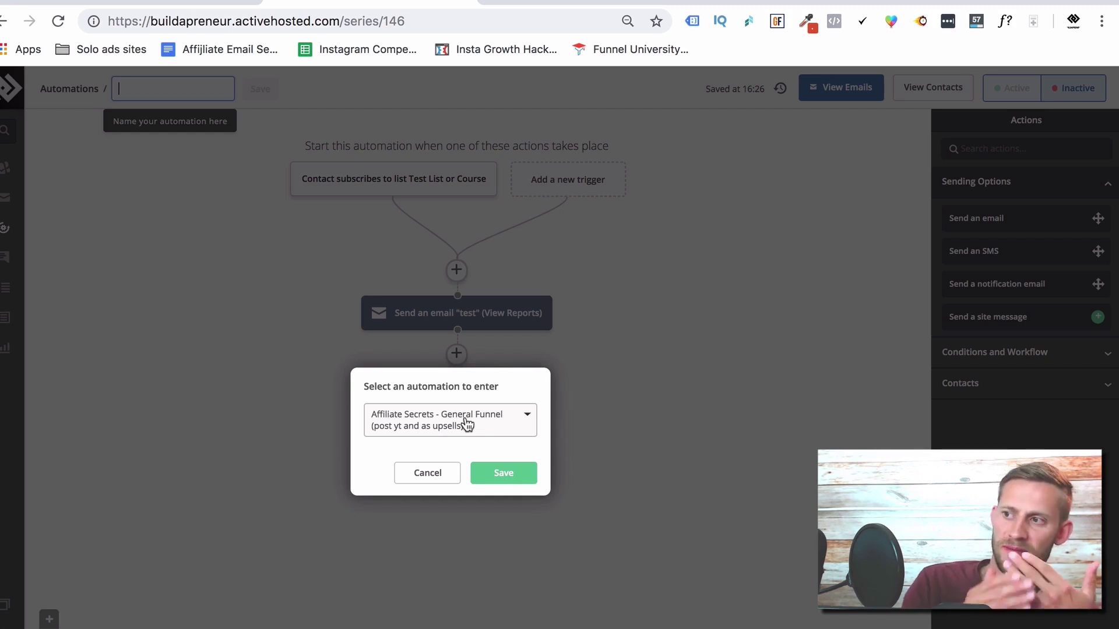
left_click(501, 475)
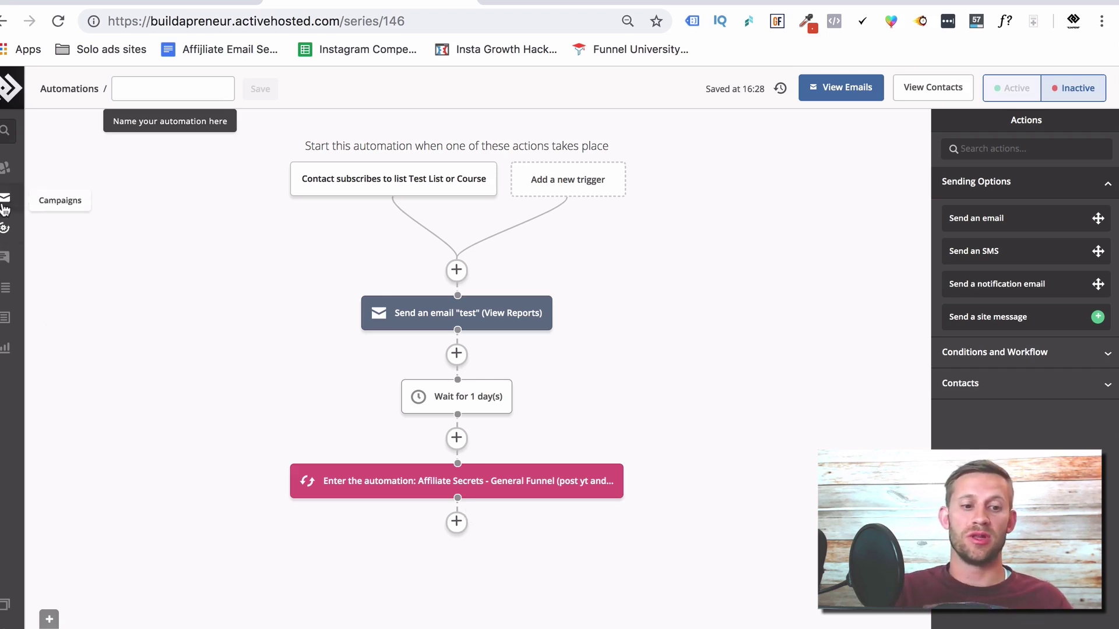
- Return to the automations list and open the existing "High Quality" automation
left_click(3, 232)
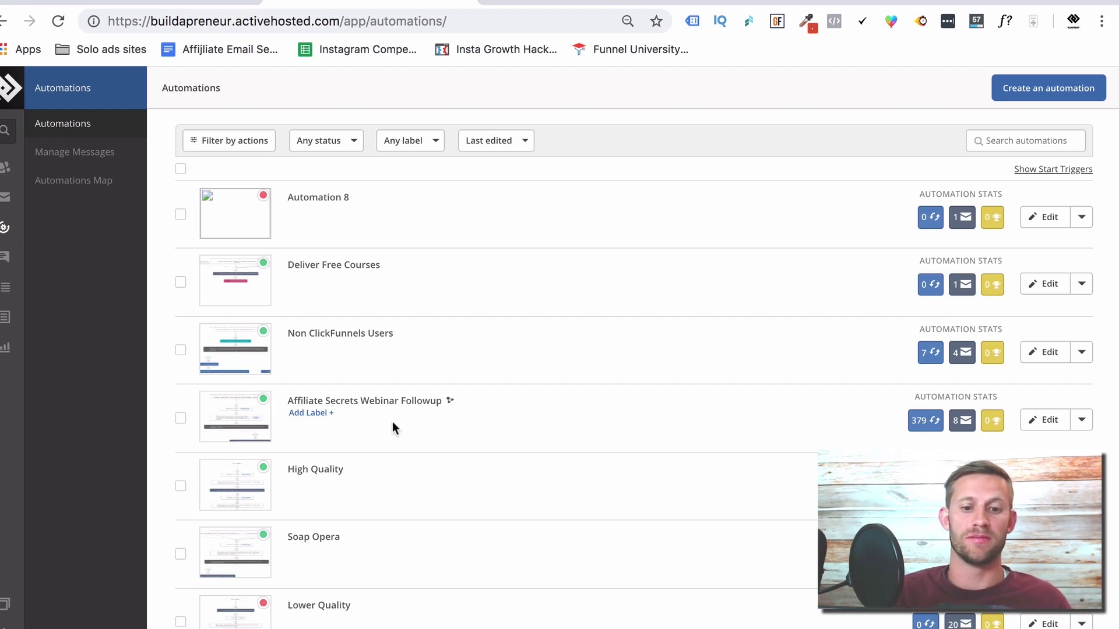
scroll(392, 425, "down", 1)
left_click(330, 437)
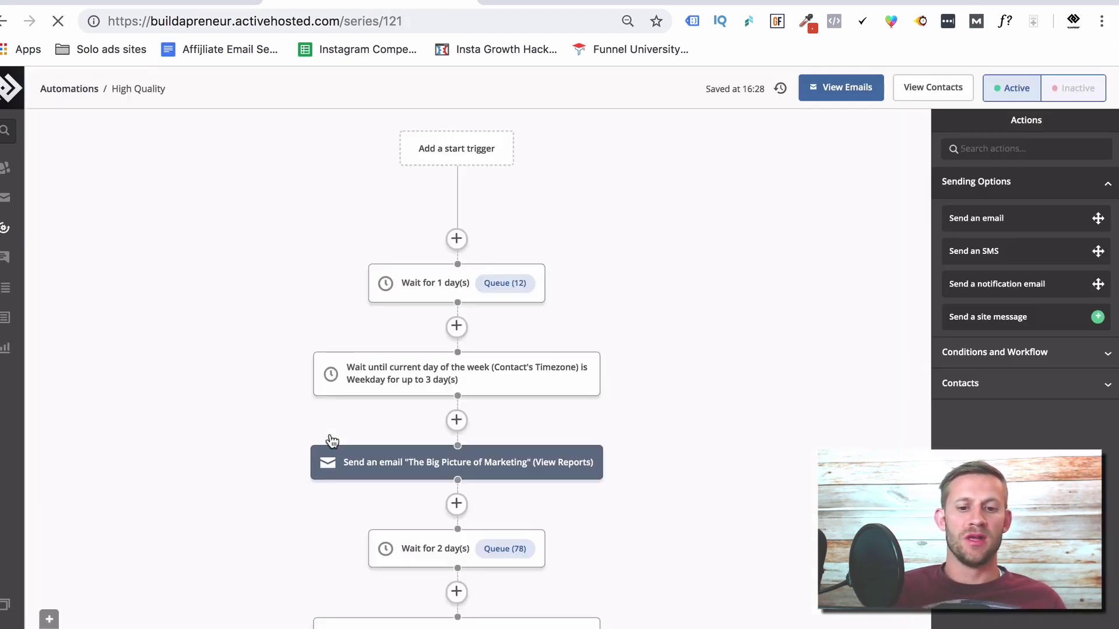
- Examine the High Quality automation's sequence of emails, waits, weekday conditions and Yes/No branches from its start downward
scroll(257, 489, "down", 5)
scroll(472, 120, "down", 1)
scroll(474, 139, "up", 1)
scroll(456, 501, "down", 1)
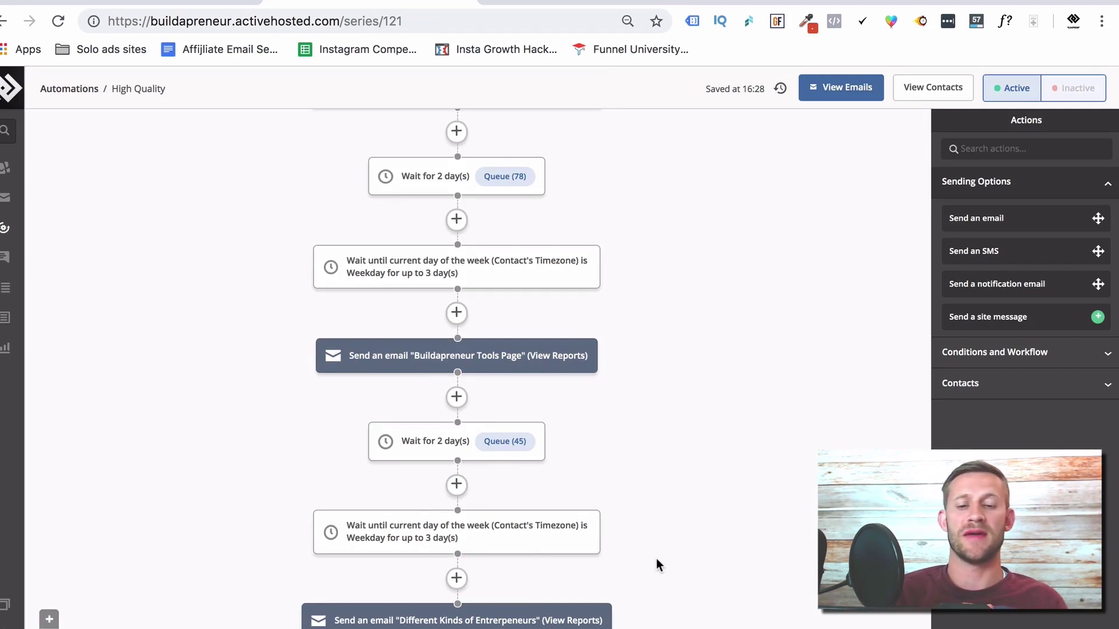
scroll(656, 564, "down", 8)
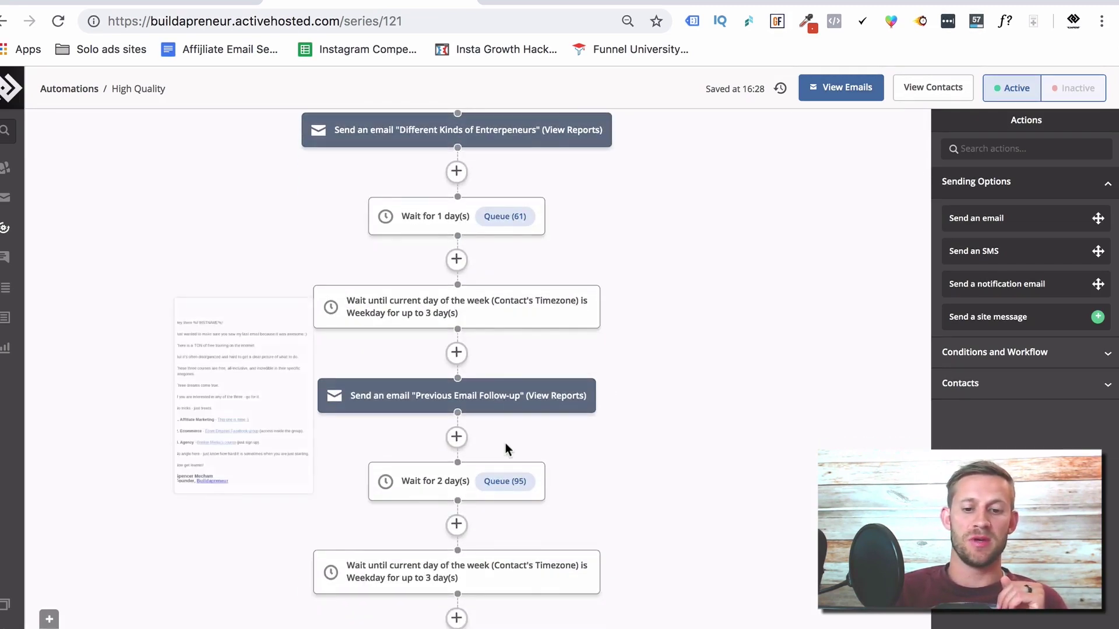
scroll(505, 448, "down", 5)
scroll(437, 513, "down", 4)
scroll(382, 526, "down", 7)
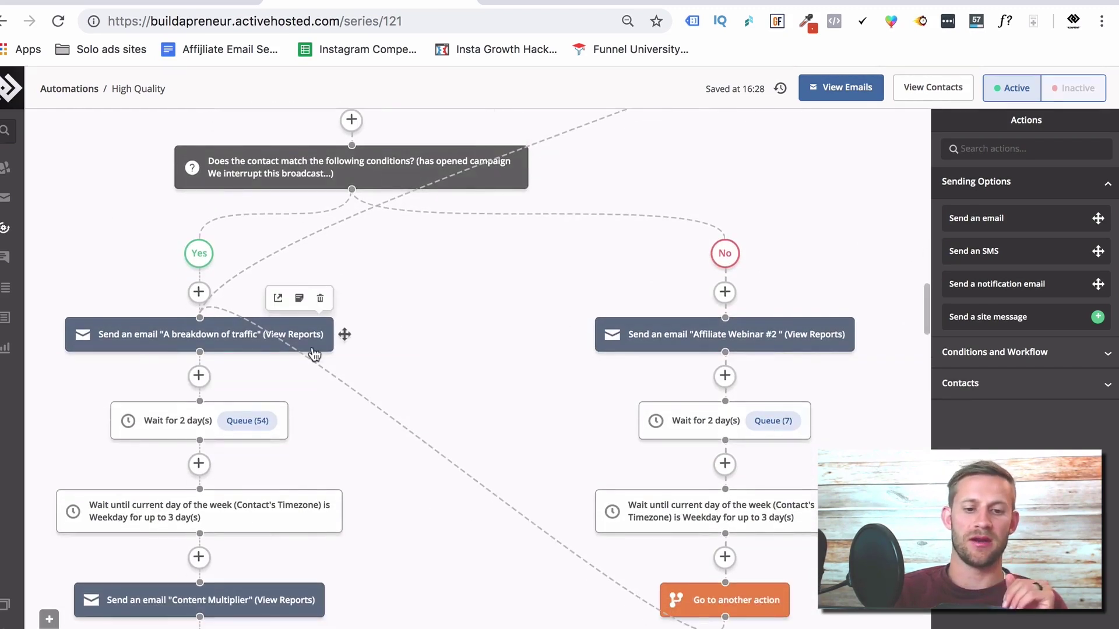
scroll(326, 346, "down", 4)
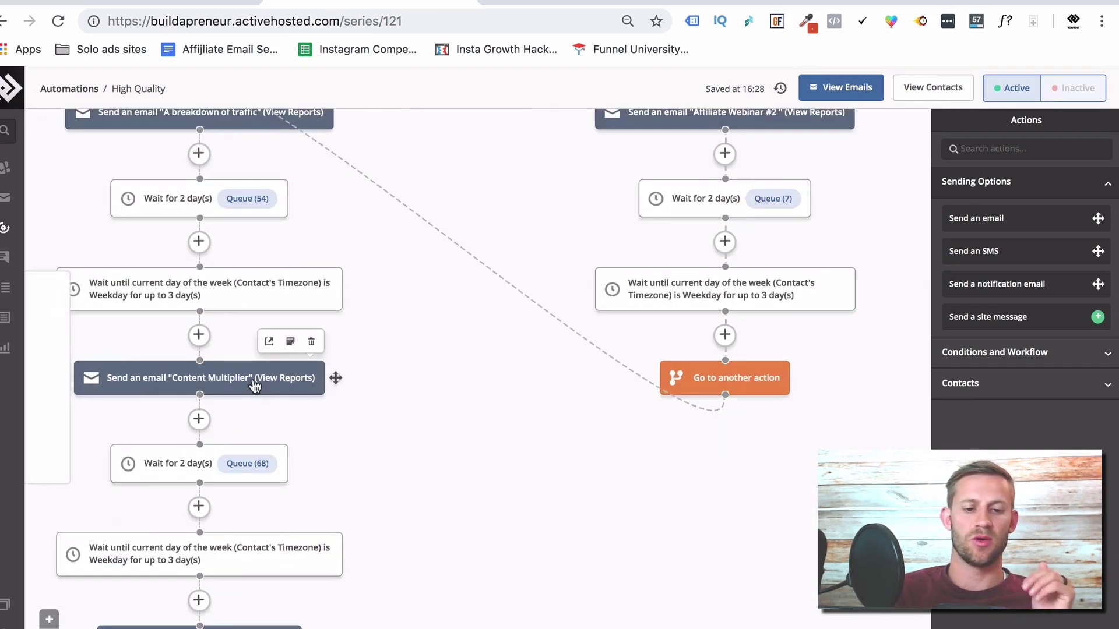
scroll(254, 385, "down", 2)
scroll(250, 501, "down", 6)
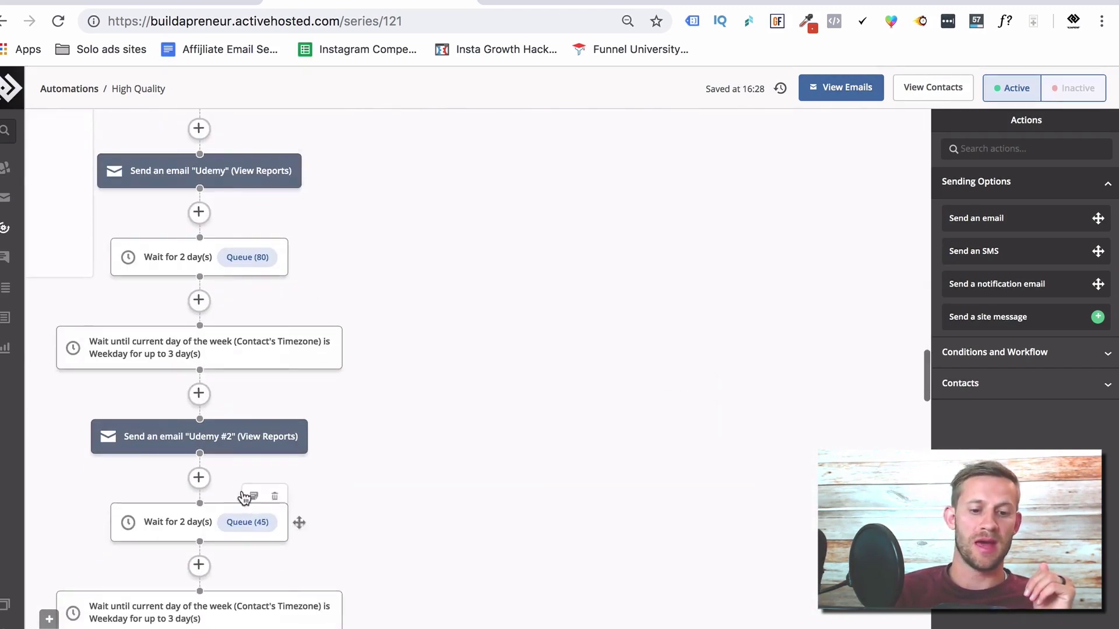
scroll(242, 444, "down", 1)
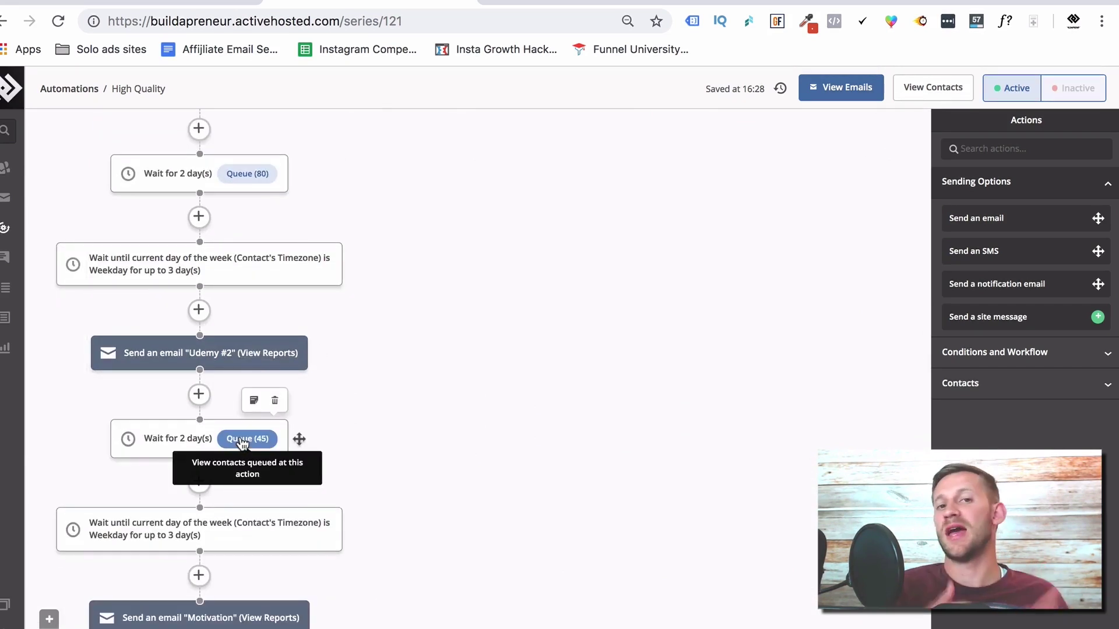